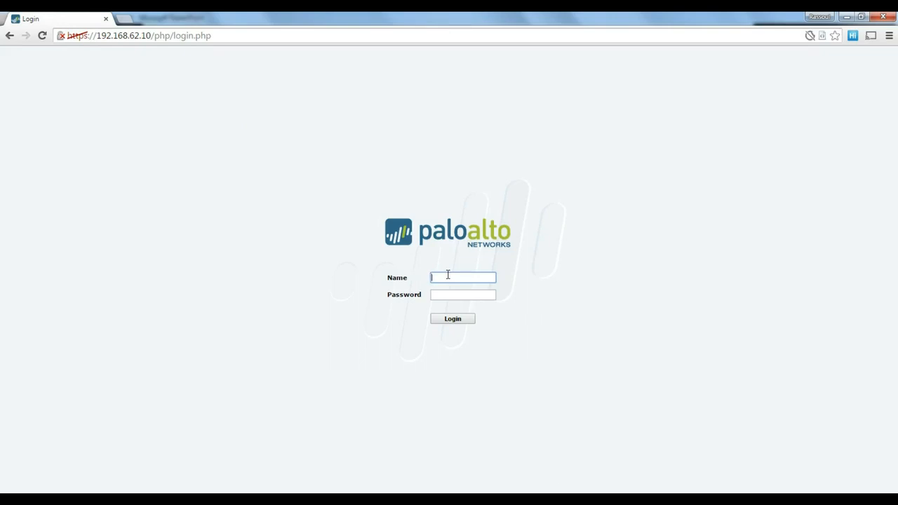
- Log in with the default administrator username and password, then dismiss the default-credentials warning
type("admin")
key("Tab")
type("admin")
key("Return")
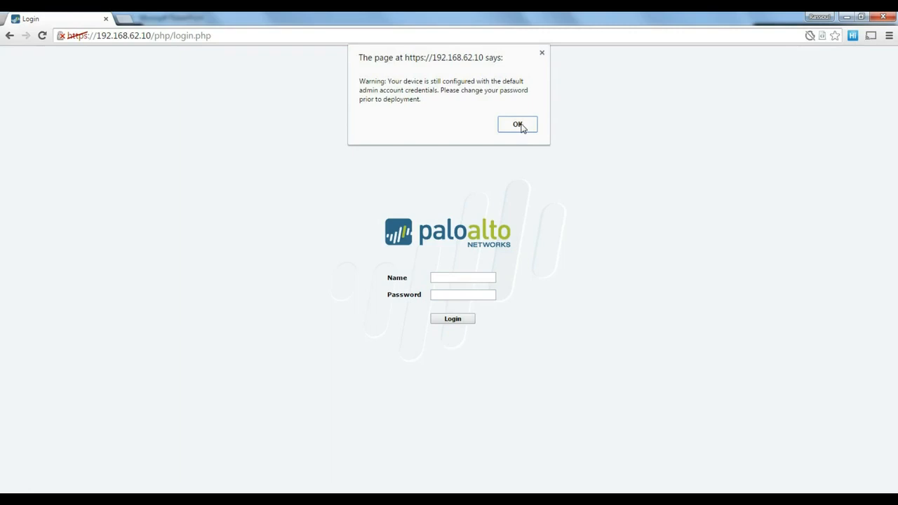
left_click(519, 126)
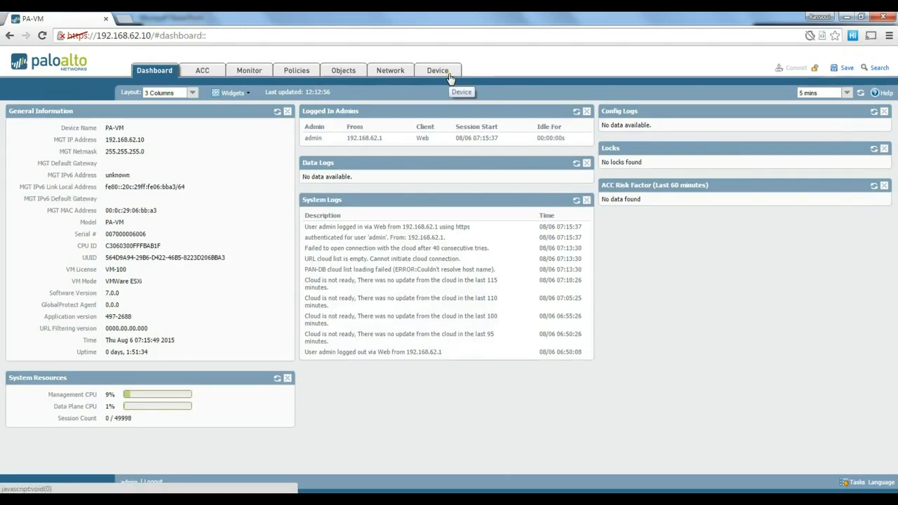
- Change the admin account's password under Device > Administrators, then go to Network > Interfaces
left_click(450, 74)
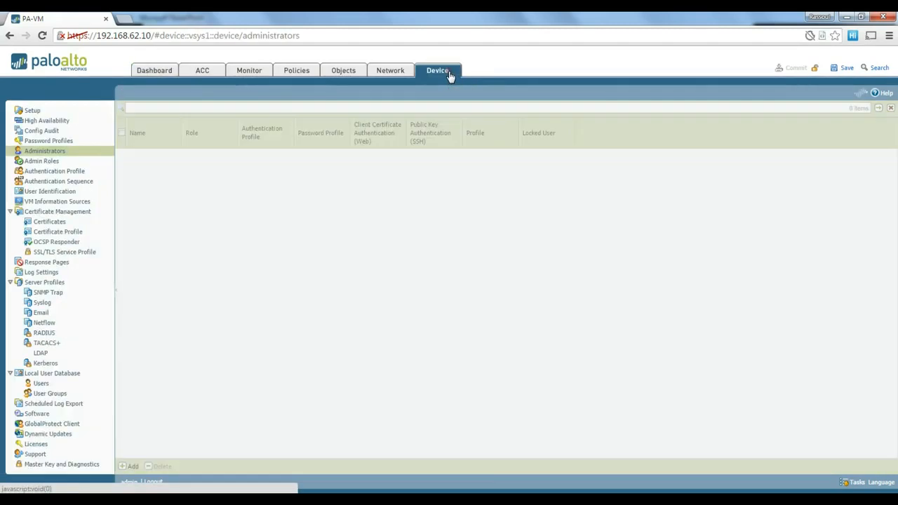
left_click(56, 152)
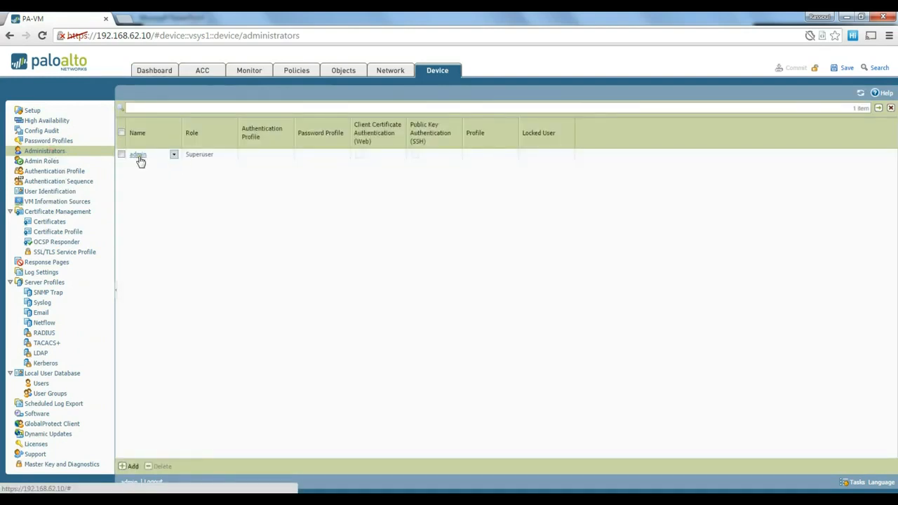
left_click(139, 156)
left_click(435, 234)
type("admin")
key("Tab")
type("admin")
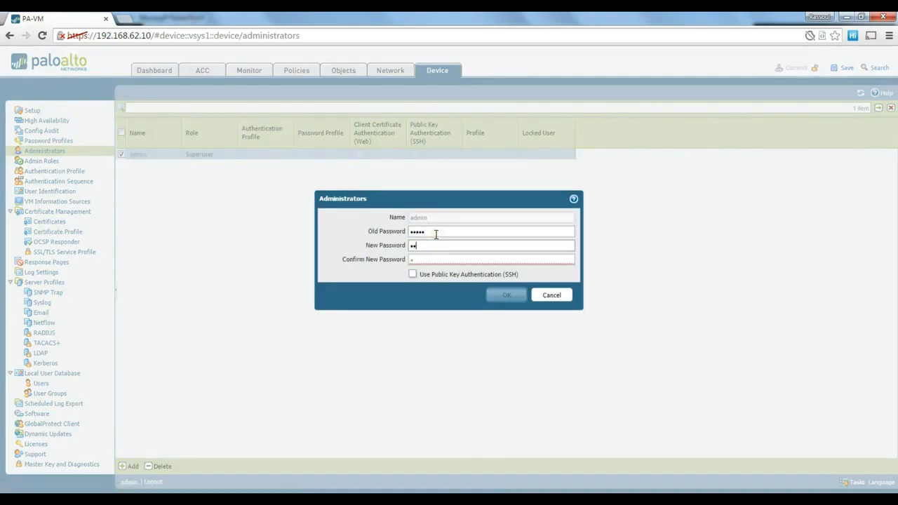
key("Tab")
type("••••••••")
left_click(510, 294)
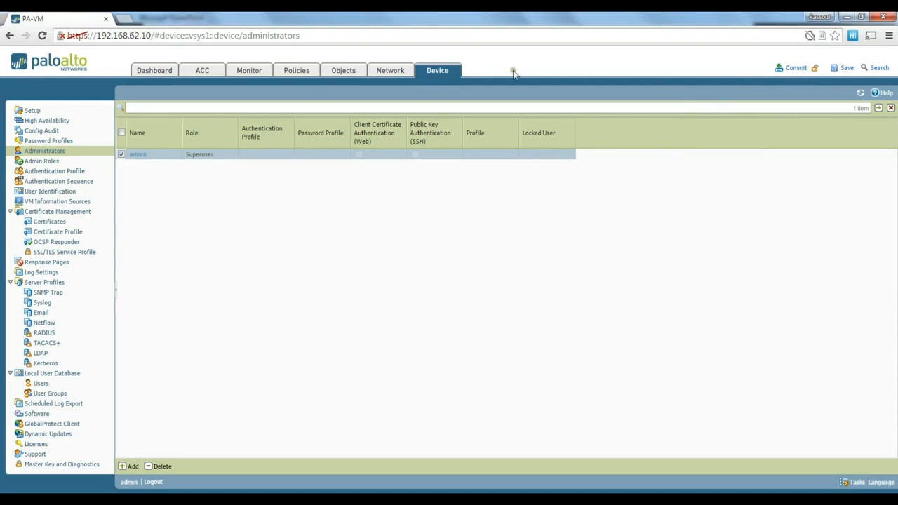
left_click(393, 74)
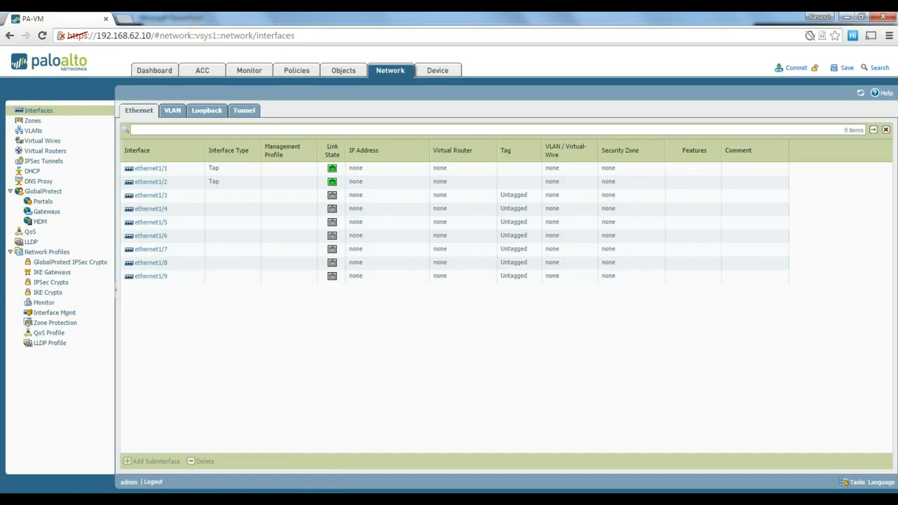
- Switch to the 'Video 3 Network configuration' slide show
left_click(361, 421)
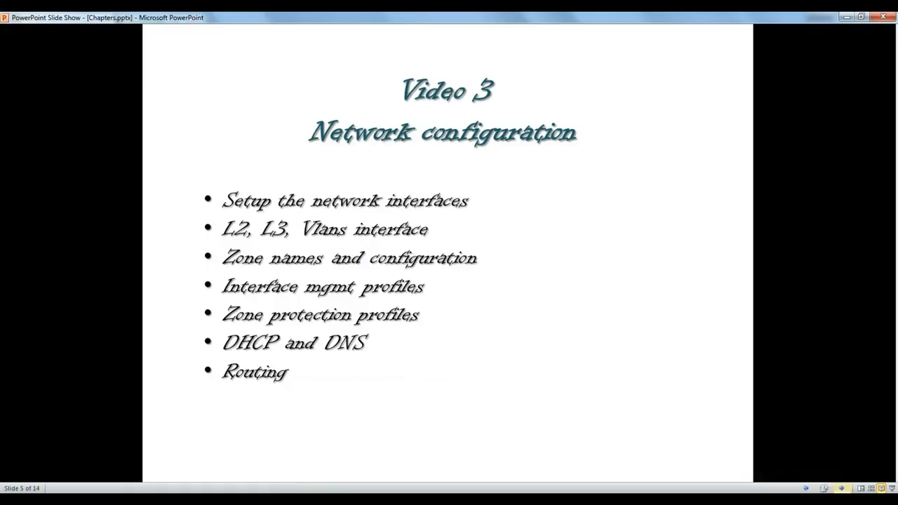
- Advance to the Test Lab Design slide, then return to the PAN-OS interface list
left_click(809, 489)
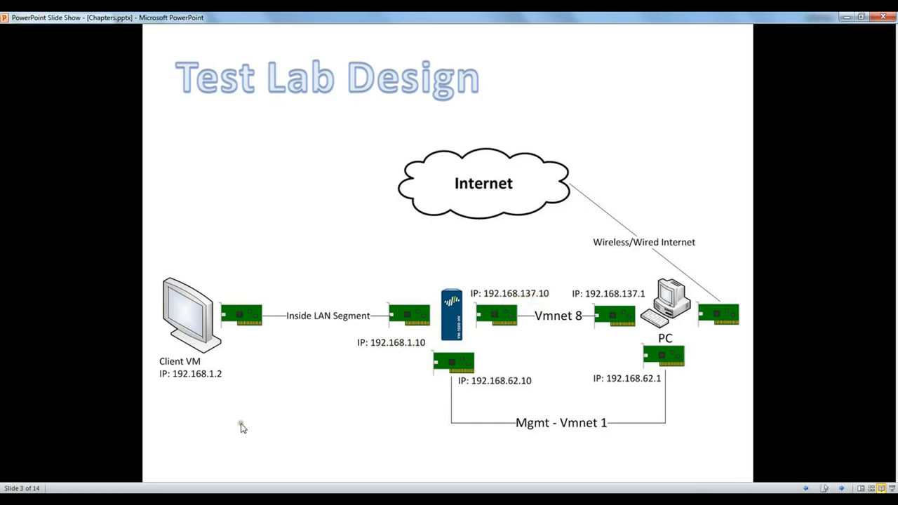
left_click(184, 500)
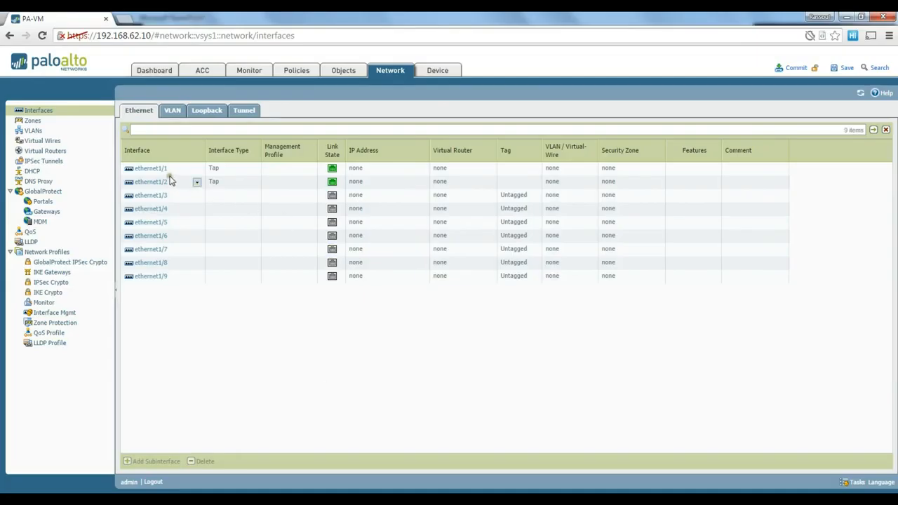
- Open ethernet1/1, currently Tap, and show its Interface Type options
left_click(153, 170)
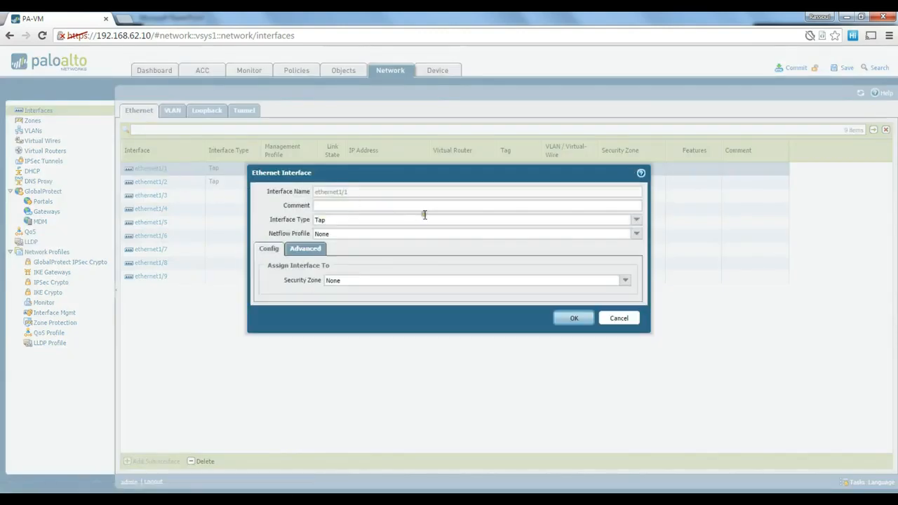
left_click(635, 222)
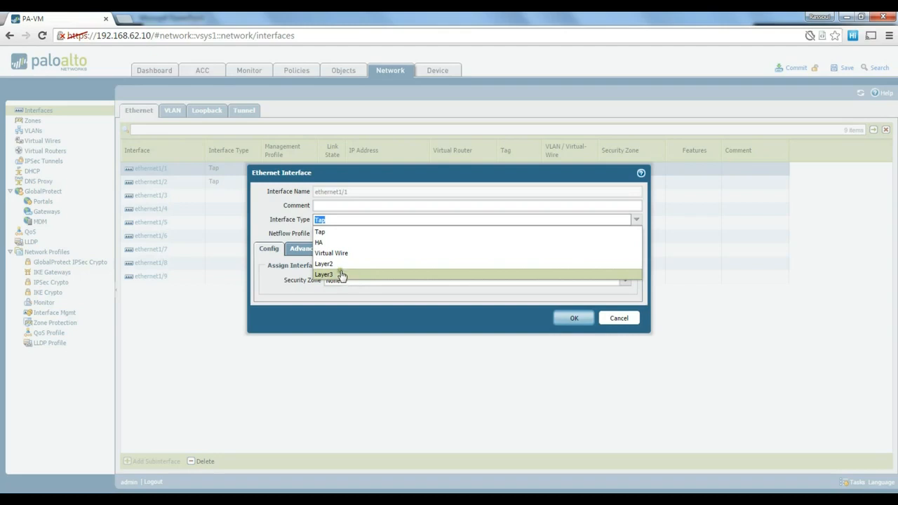
- Set ethernet1/1 to Layer3 with static IPv4 address 192.168.1.10/24 and save it
left_click(341, 275)
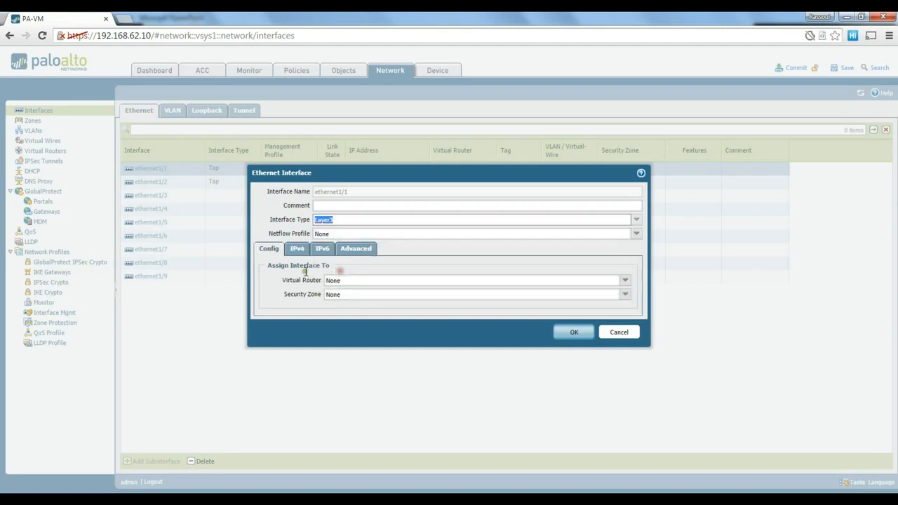
left_click(359, 234)
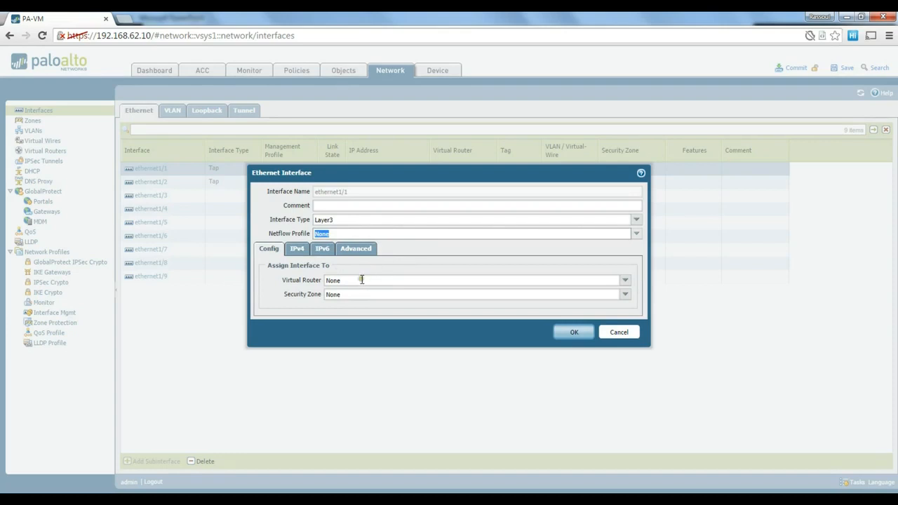
left_click(296, 250)
left_click(274, 355)
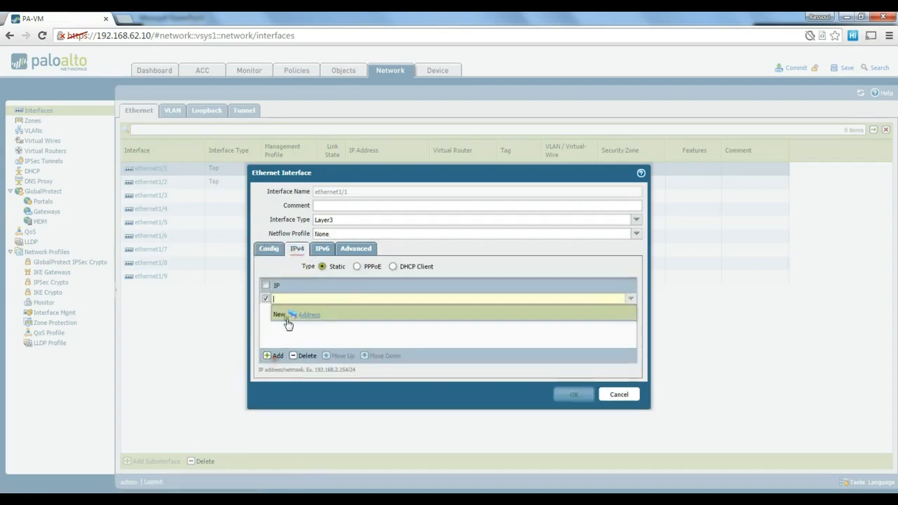
type("192.168.1.10")
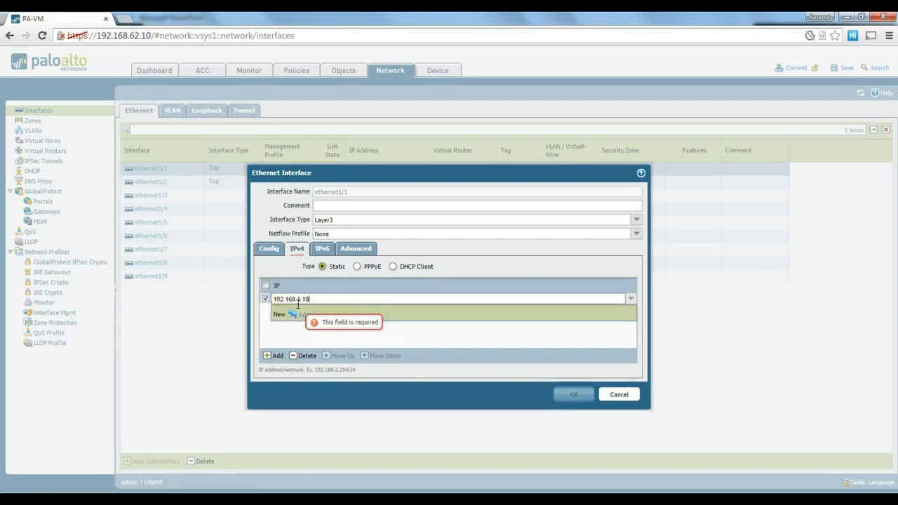
type("/24")
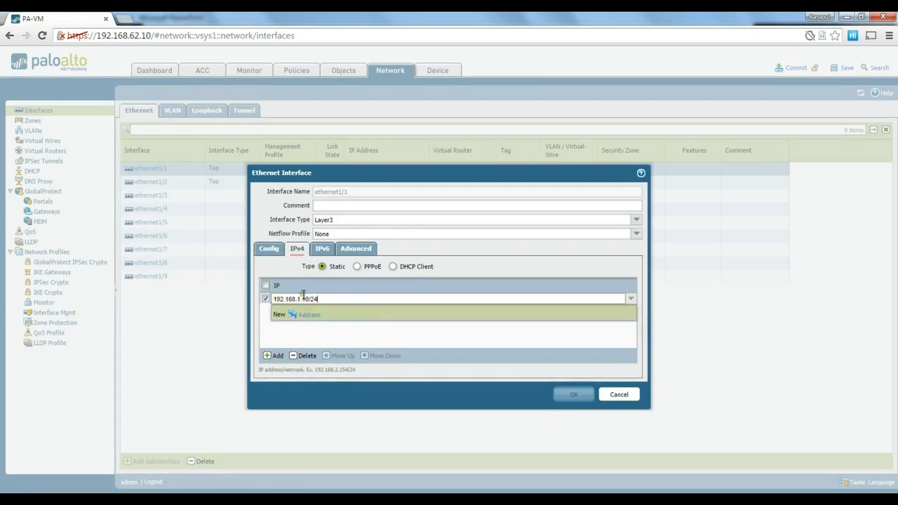
key("Return")
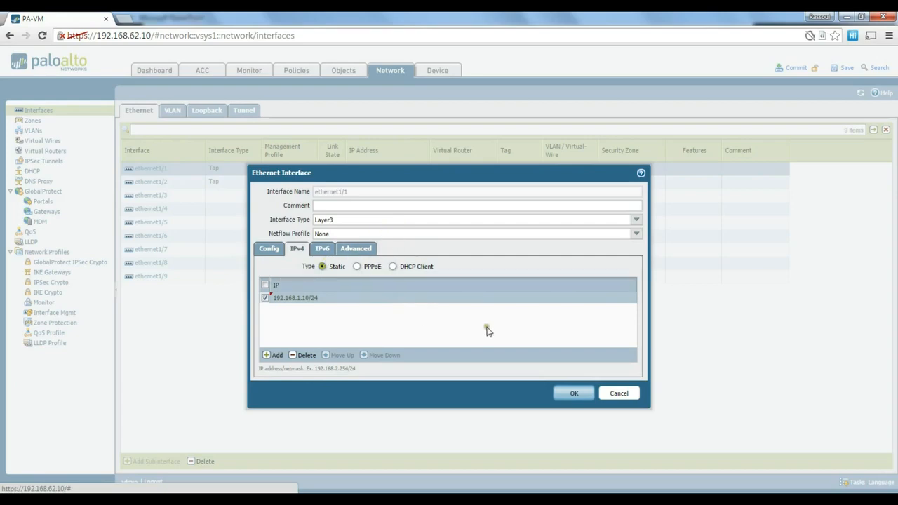
left_click(574, 395)
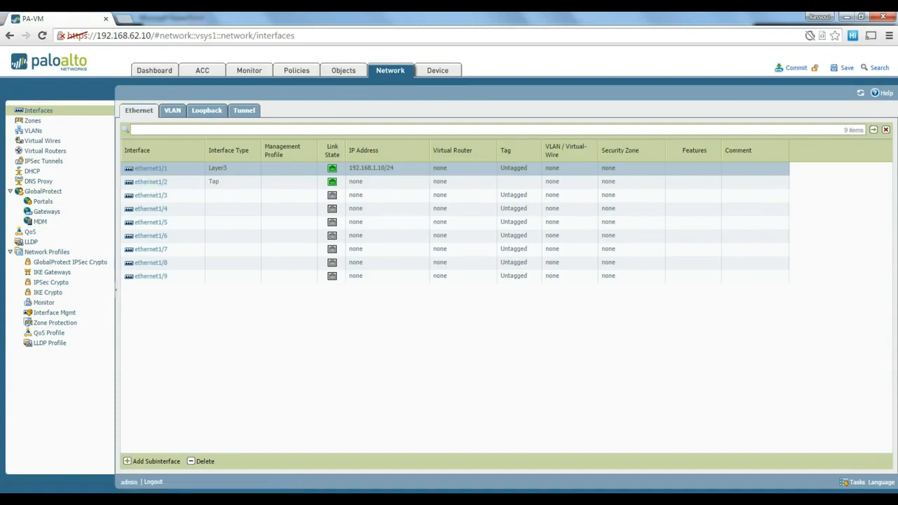
key("alt+Tab")
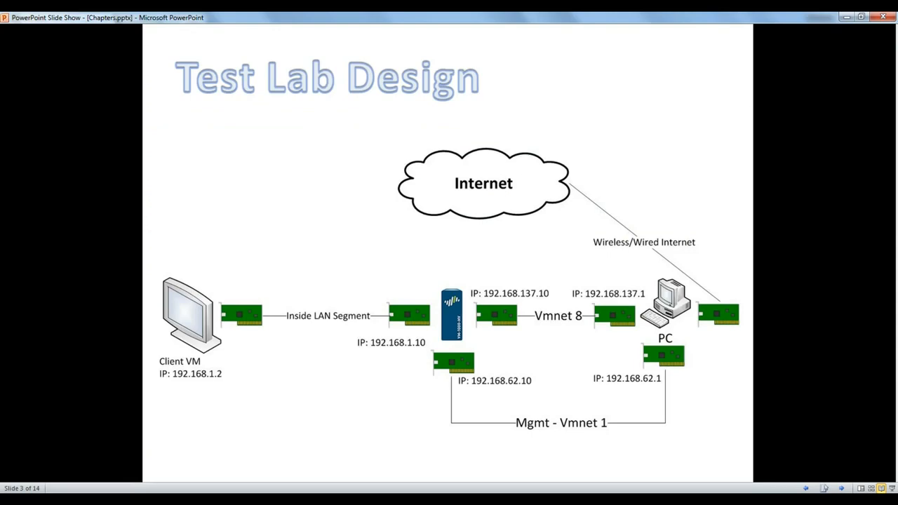
key("alt+Tab")
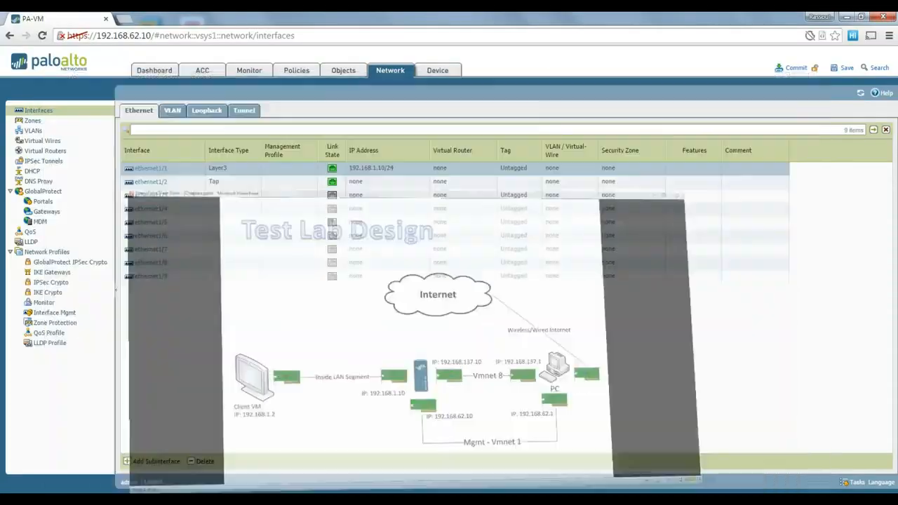
- Set ethernet1/2 to Layer3 with static IPv4 address 192.168.137.10/24 and save it
left_click(154, 182)
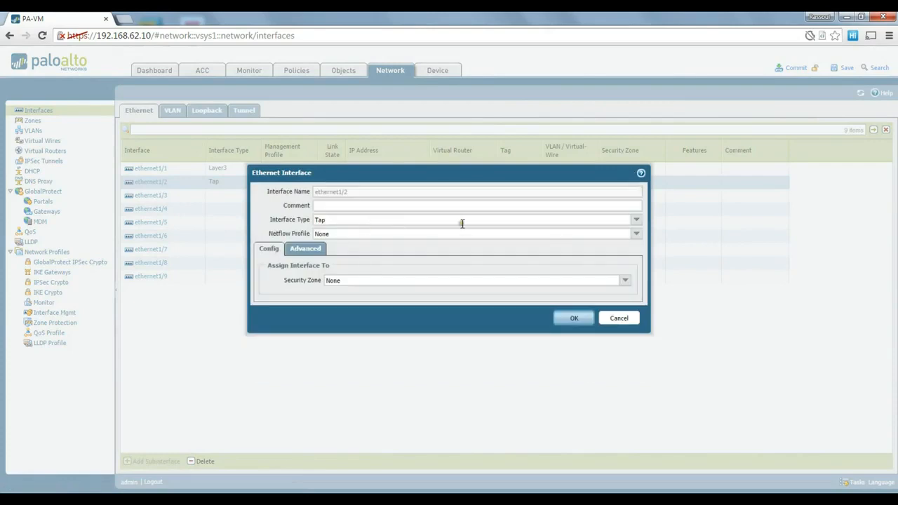
left_click(636, 220)
left_click(339, 275)
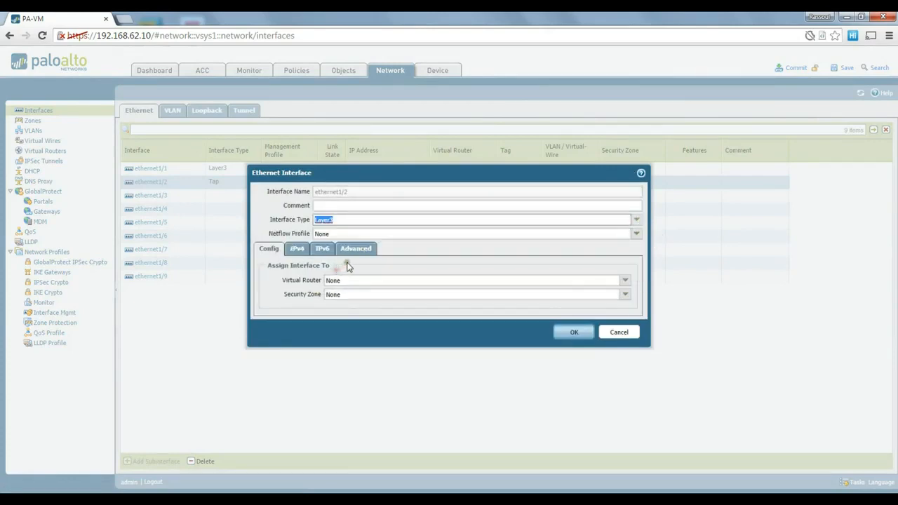
left_click(296, 249)
left_click(275, 356)
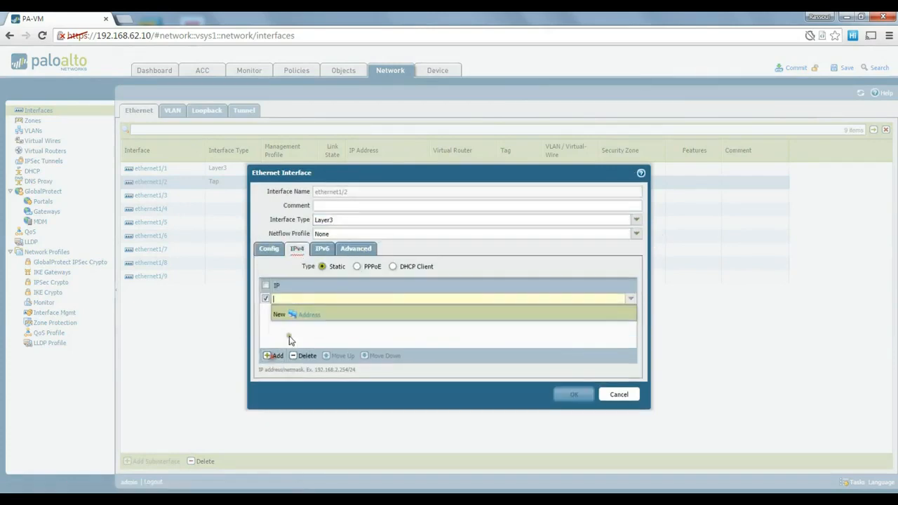
type("192.168")
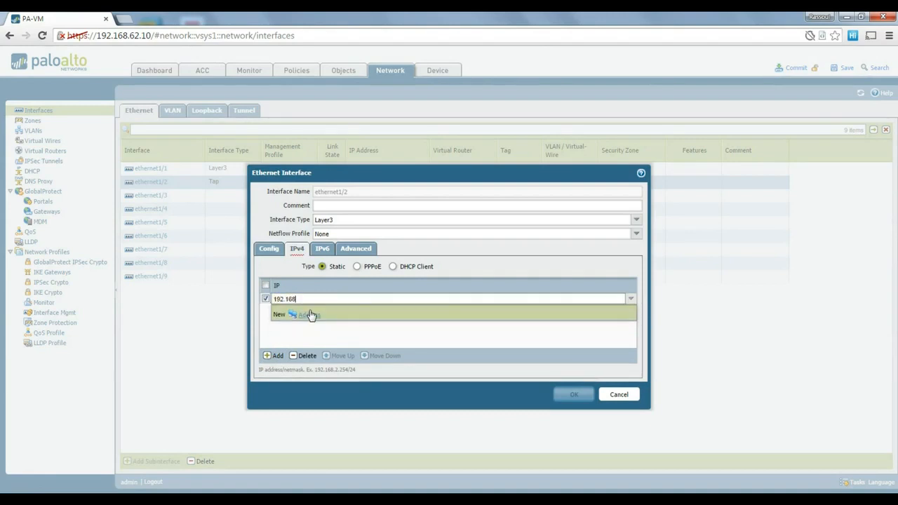
type(".137.10/24")
key("Return")
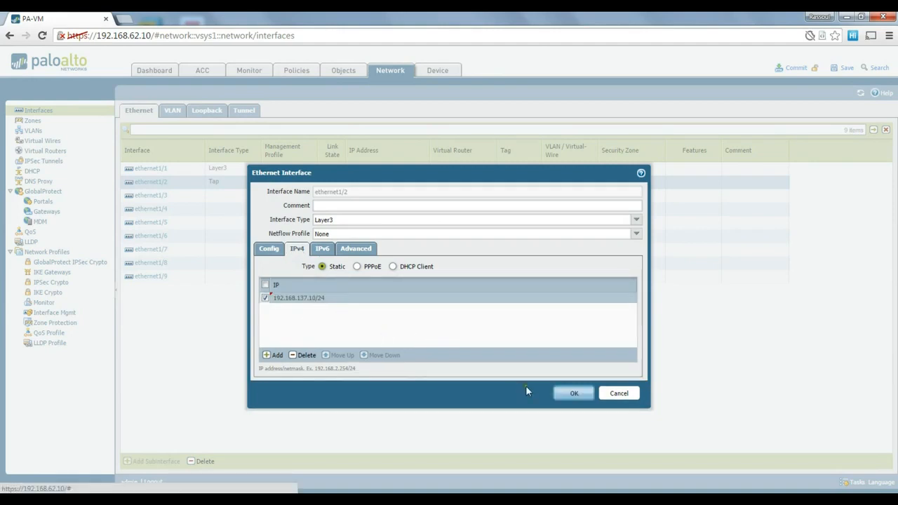
left_click(572, 395)
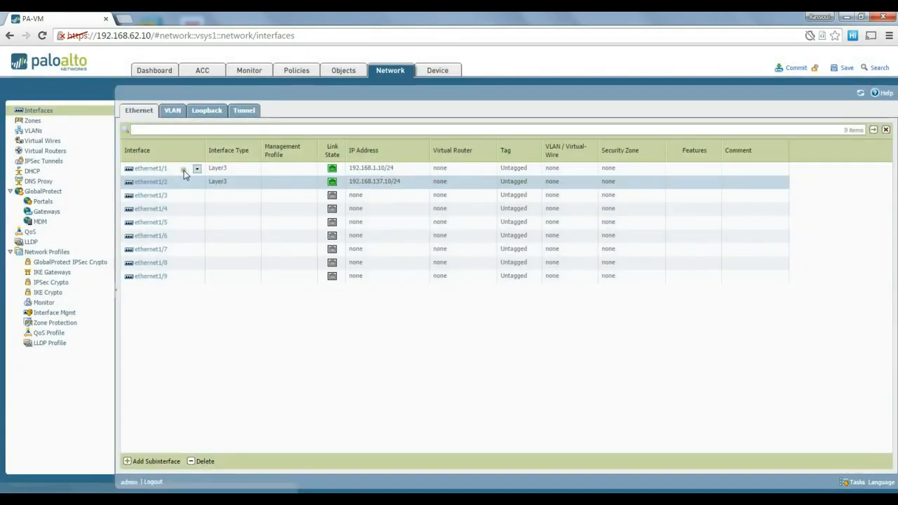
left_click(230, 168)
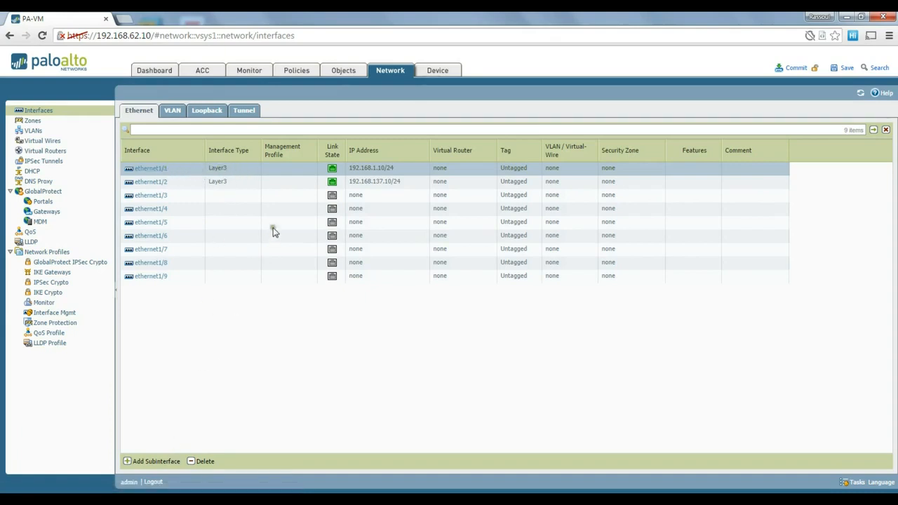
- Start and cancel an ethernet1/1 subinterface, then open the empty Zones list
left_click(152, 463)
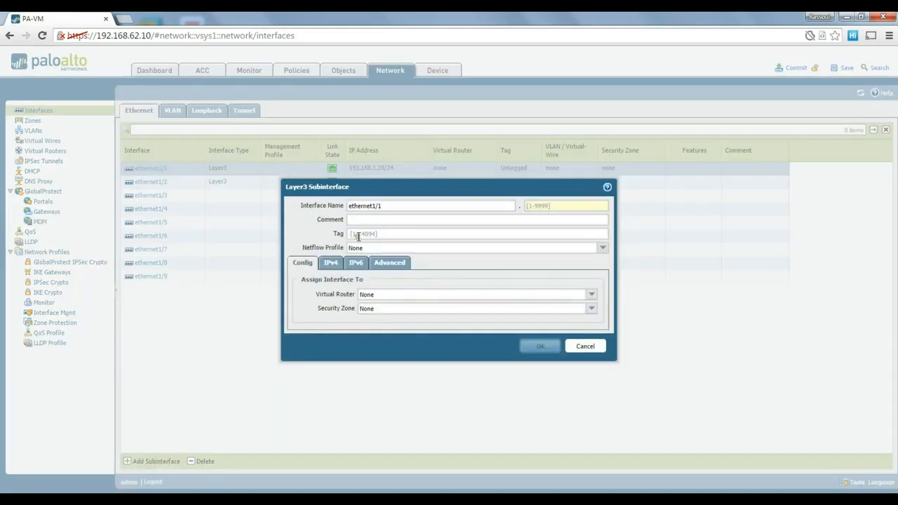
left_click(359, 236)
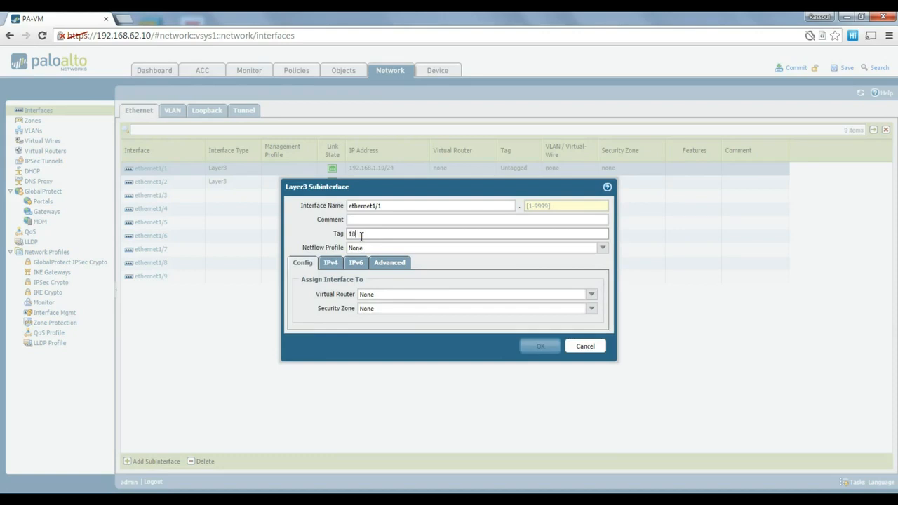
left_click(595, 349)
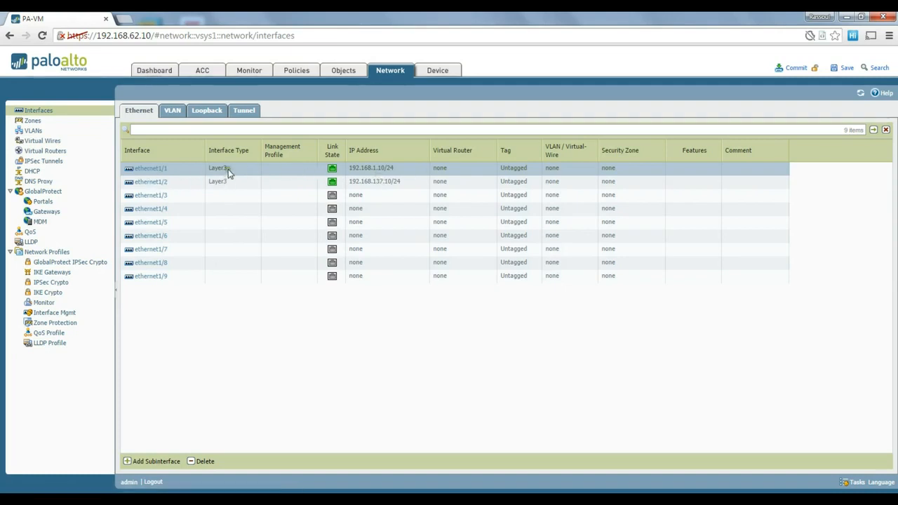
left_click(33, 121)
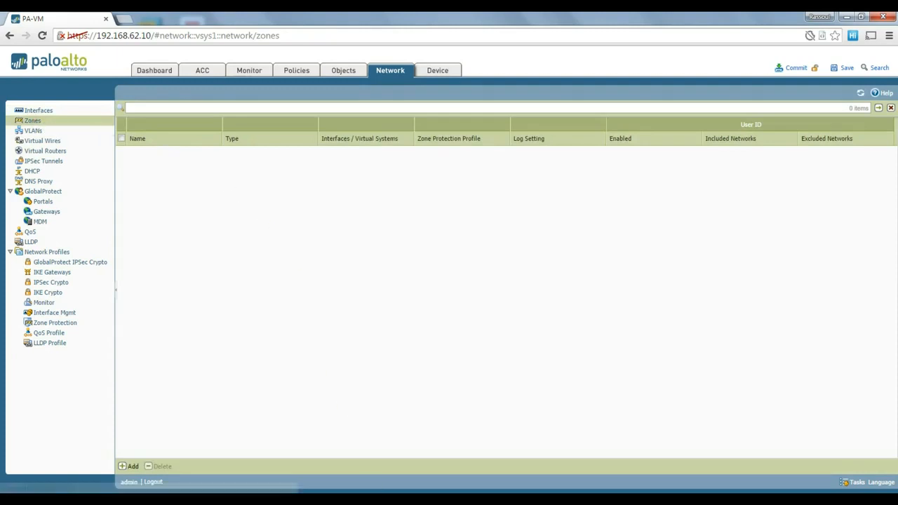
- Create the Layer3 zone 'inside' containing ethernet1/1
left_click(391, 501)
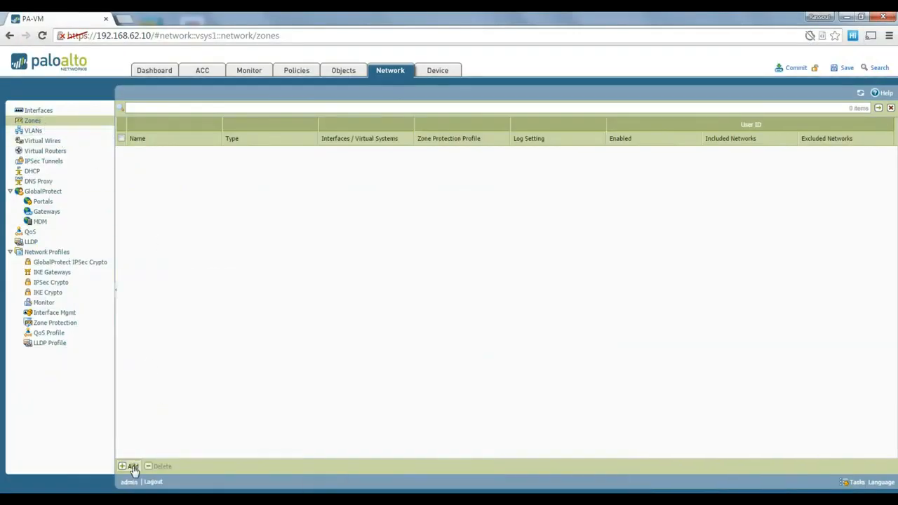
left_click(130, 466)
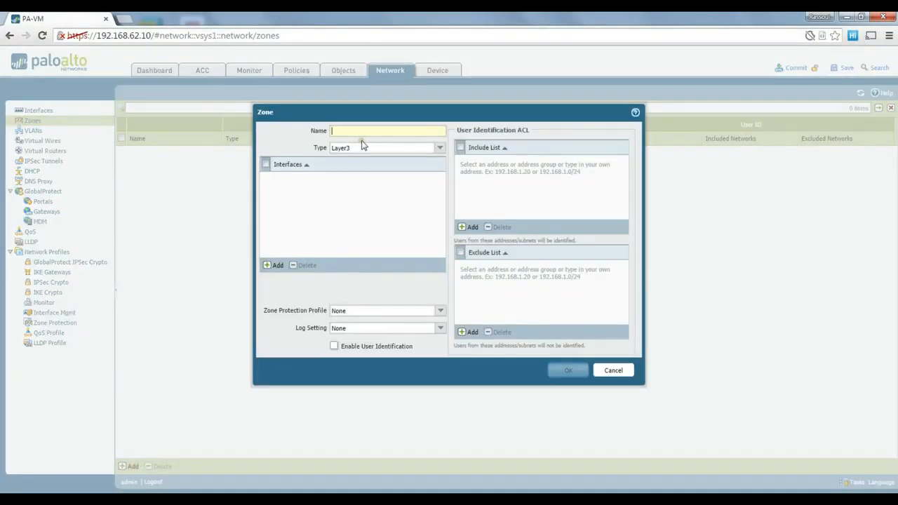
type("inside")
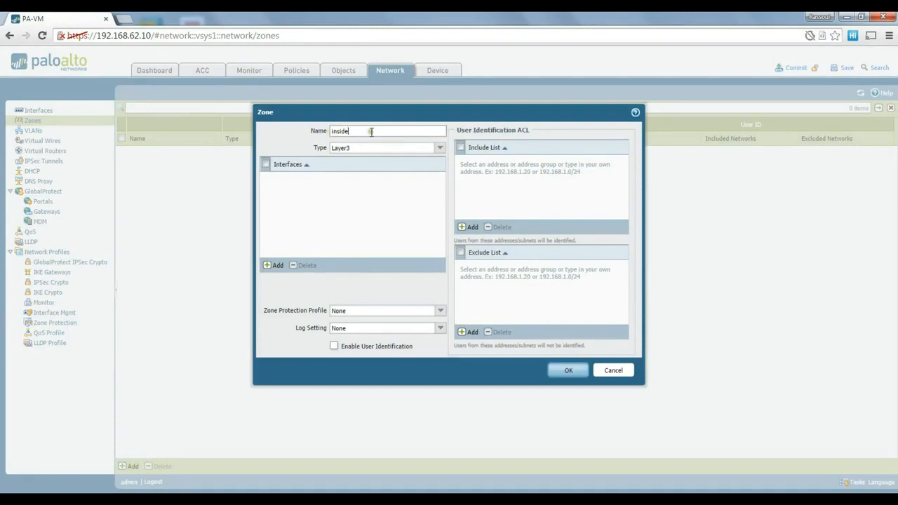
left_click(268, 266)
left_click(305, 190)
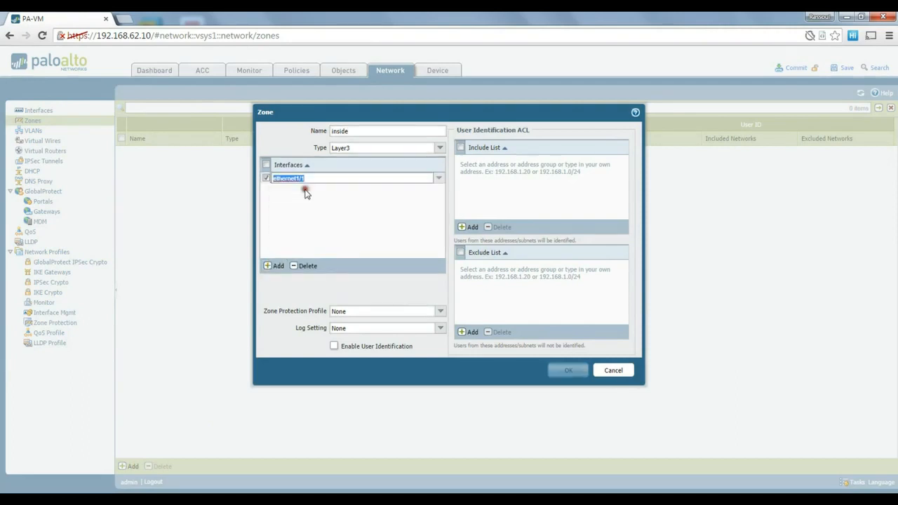
left_click(296, 201)
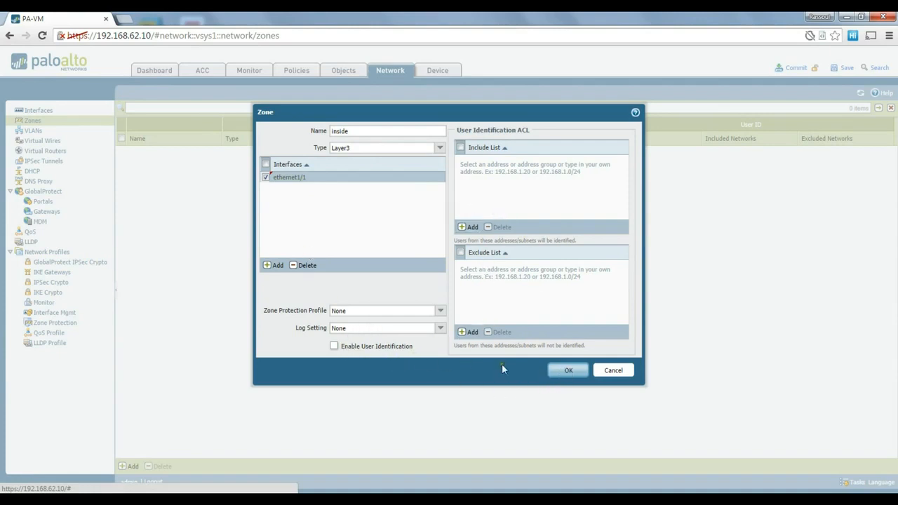
left_click(569, 371)
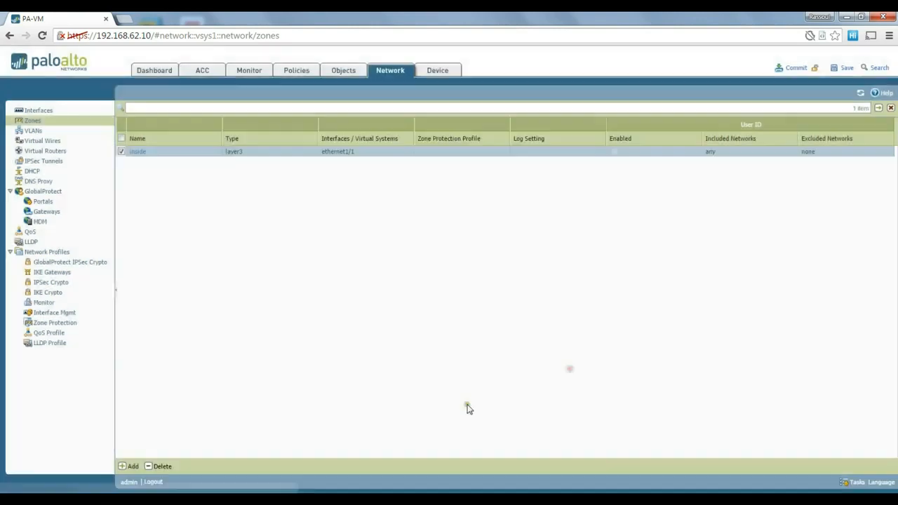
- Create the Layer3 zone 'outside' containing ethernet1/2
left_click(129, 466)
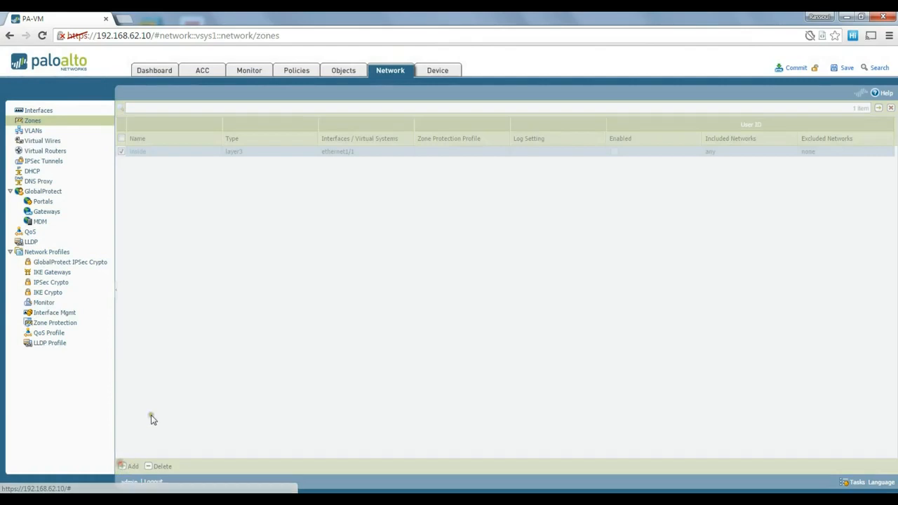
type("outside")
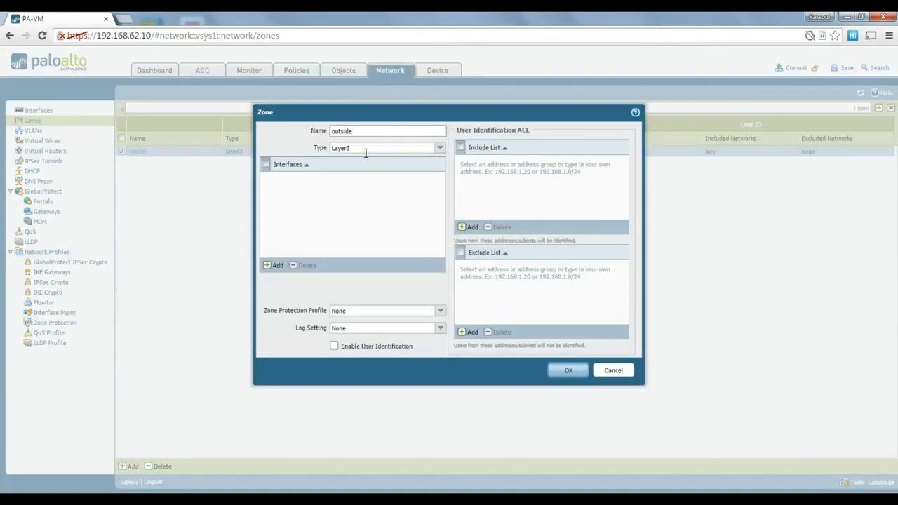
left_click(275, 265)
left_click(302, 191)
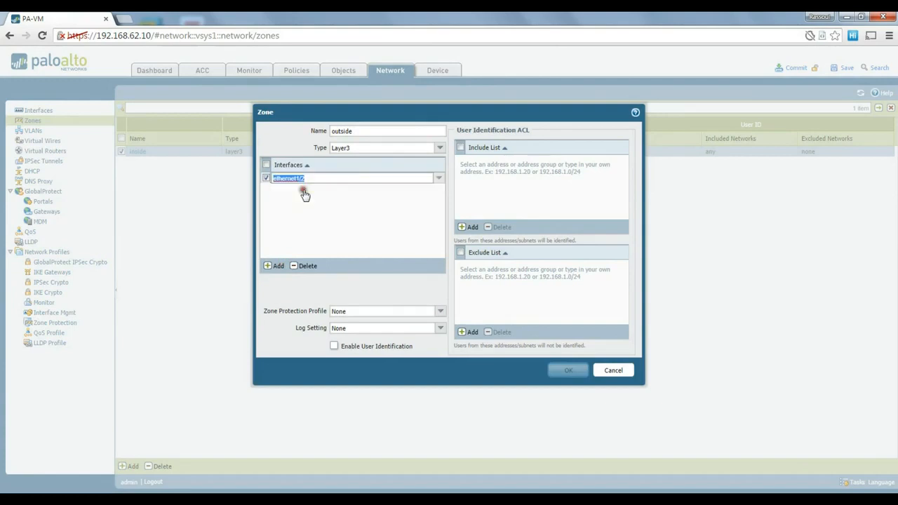
left_click(307, 204)
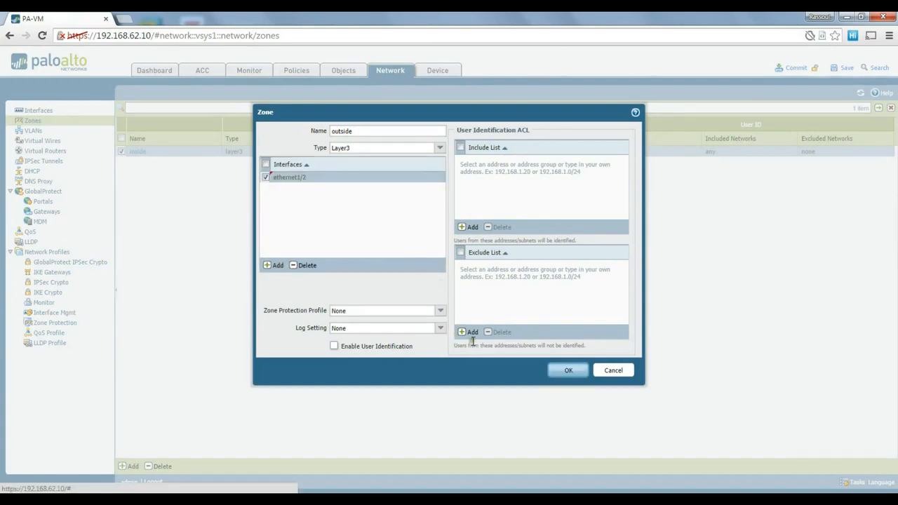
left_click(565, 370)
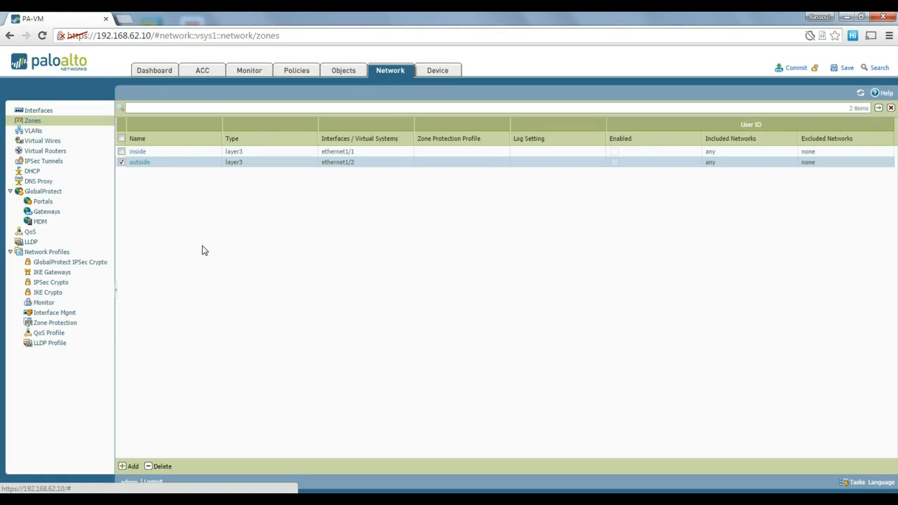
left_click(55, 155)
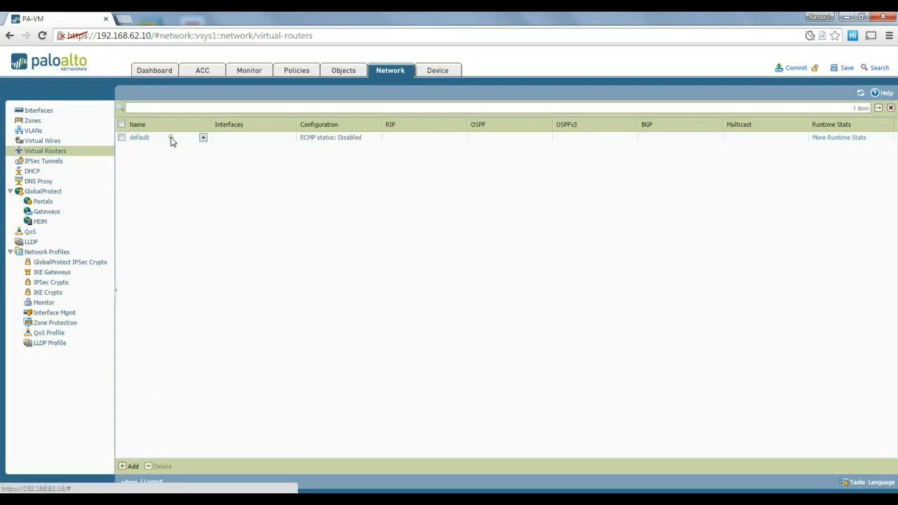
- Add virtual router 'myroute' with interfaces ethernet1/1 and ethernet1/2
left_click(130, 467)
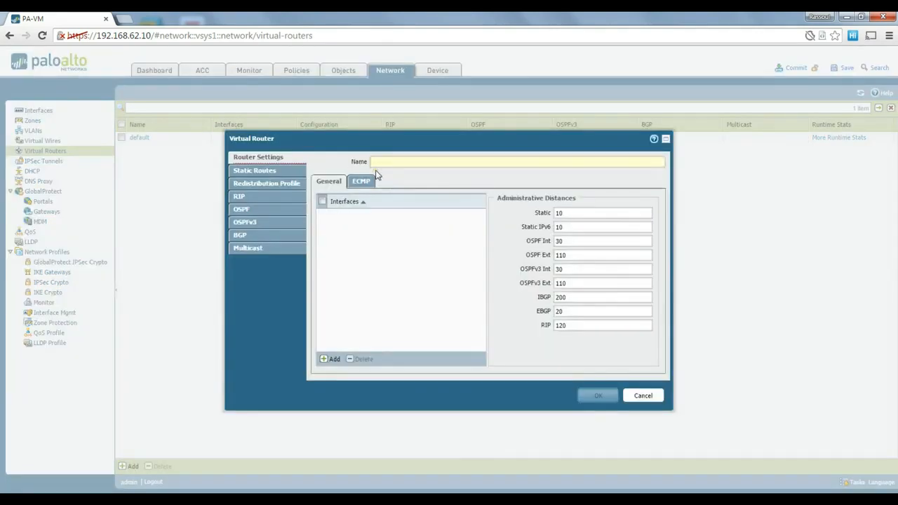
type("myroute")
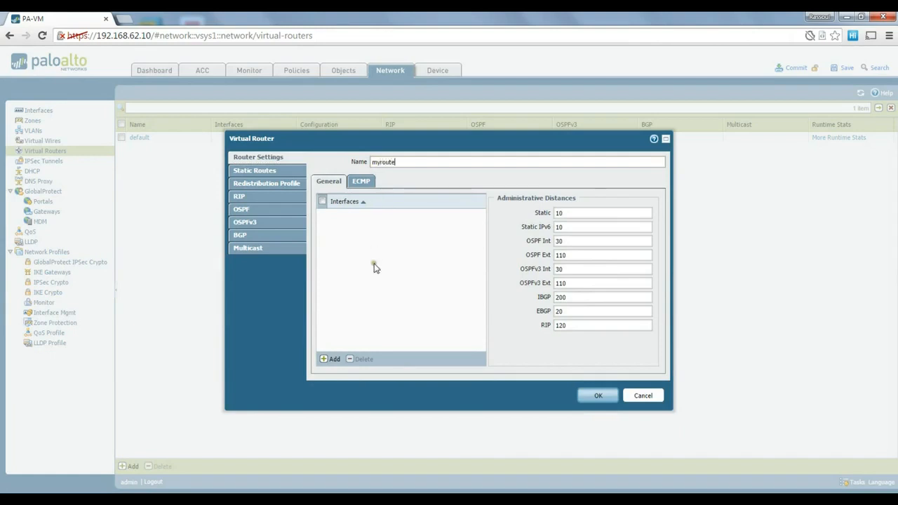
left_click(331, 358)
left_click(348, 227)
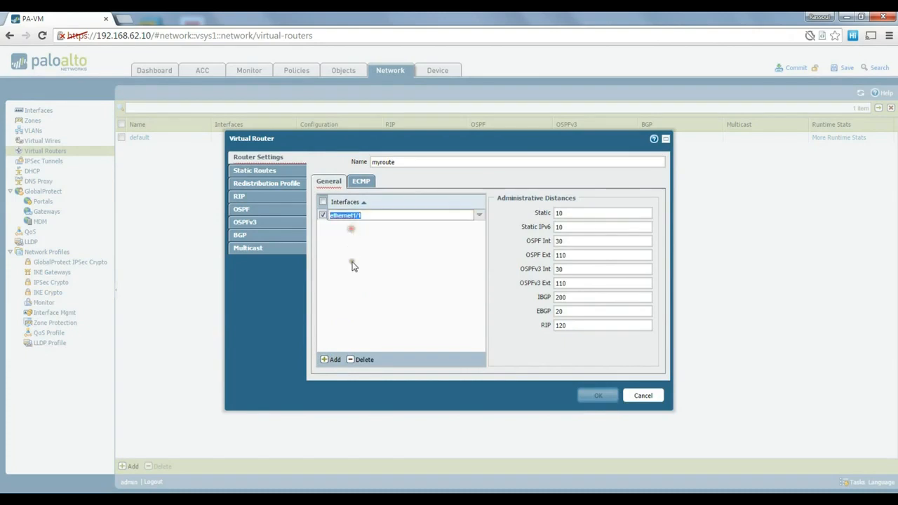
left_click(335, 360)
left_click(354, 249)
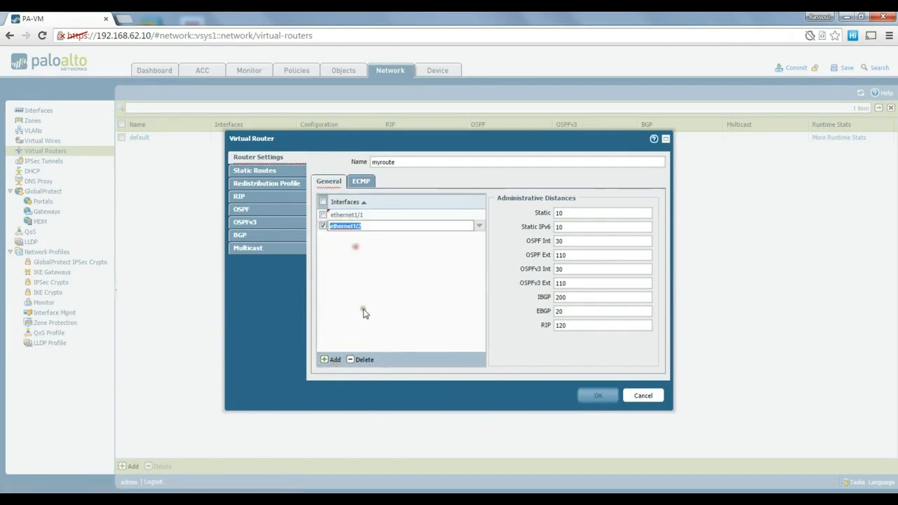
left_click(363, 311)
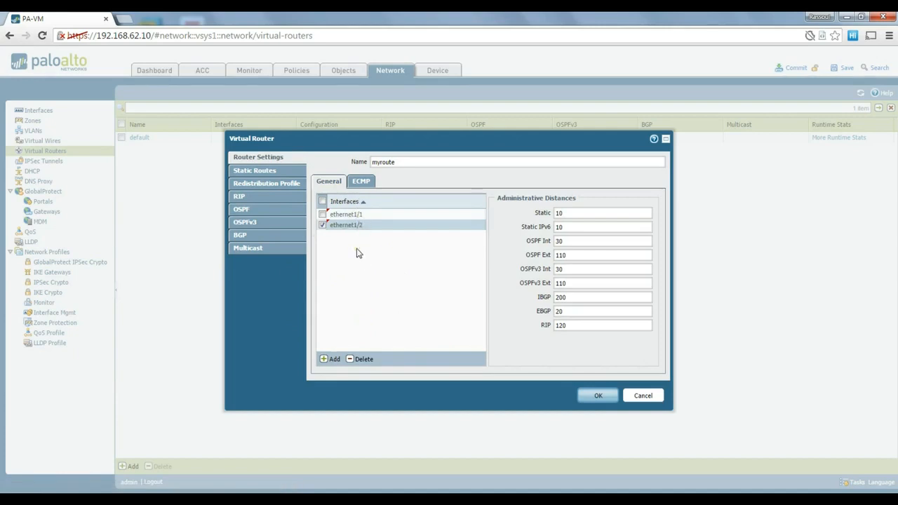
left_click(598, 397)
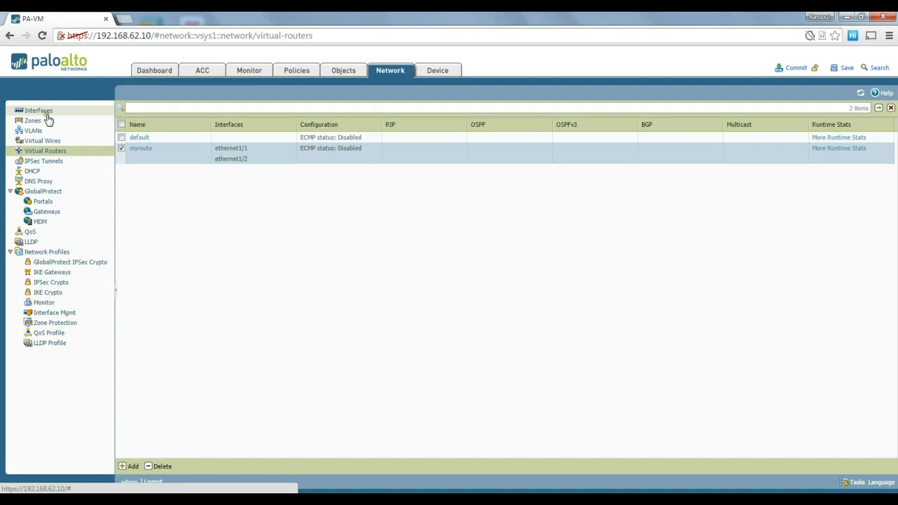
- Create interface management profile mymgmtprofile permitting Ping, SSH, HTTP and HTTPS
left_click(59, 316)
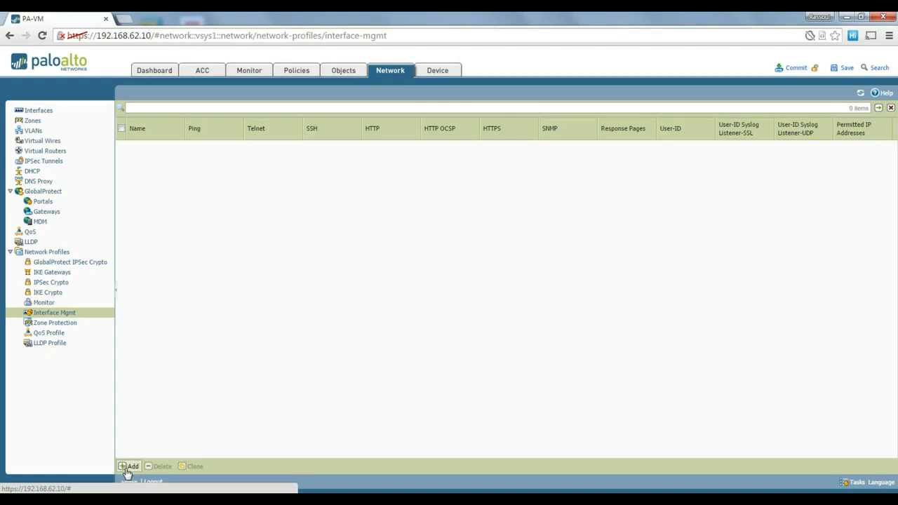
left_click(124, 469)
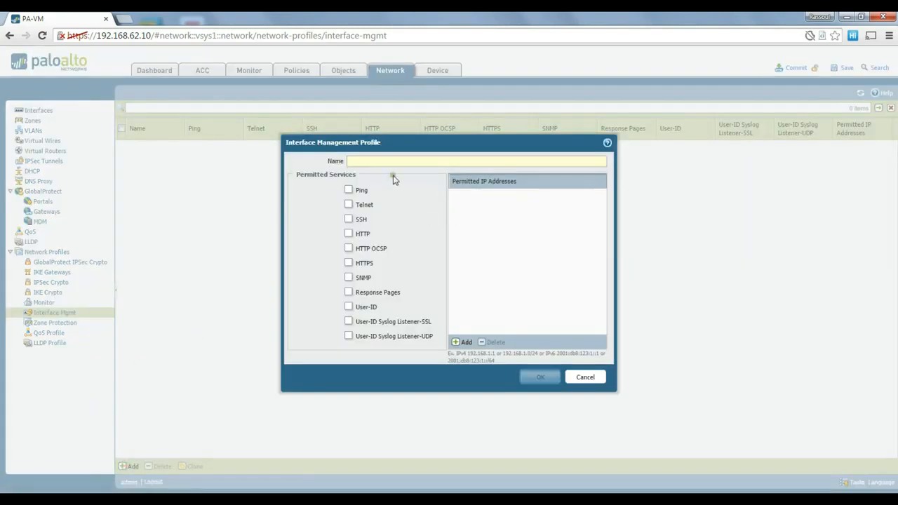
type("my")
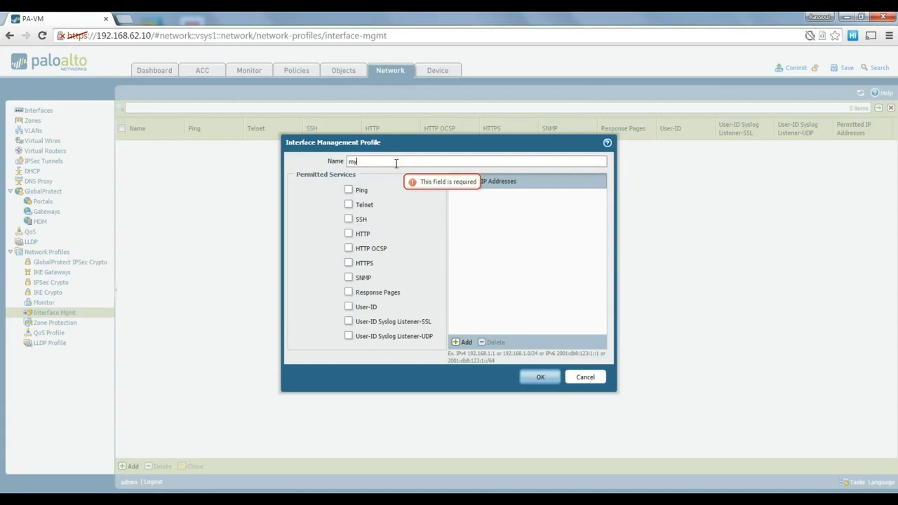
type("mgmtprofile")
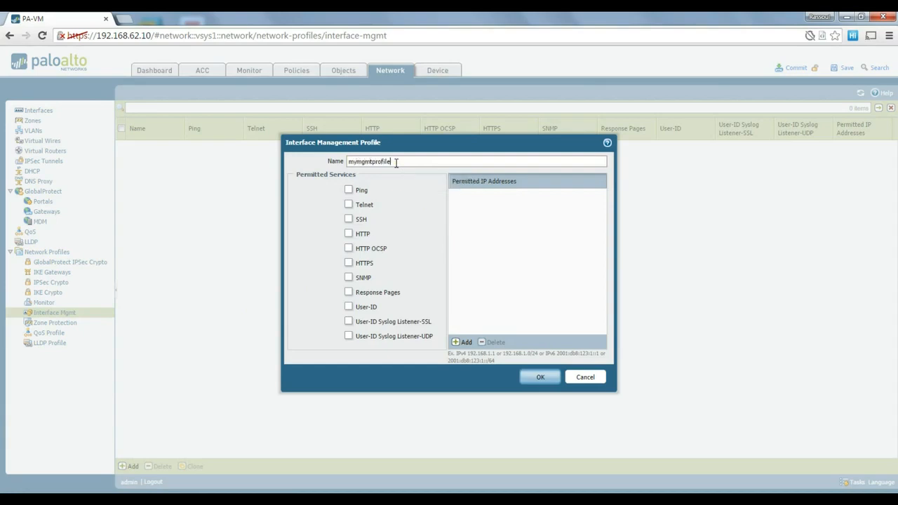
left_click(348, 190)
left_click(348, 219)
left_click(349, 235)
left_click(349, 263)
left_click(402, 162)
- Add permitted addresses 192.168.1.0/24 and 192.168.137.0/24, then save the profile
left_click(461, 344)
type("192.168.1")
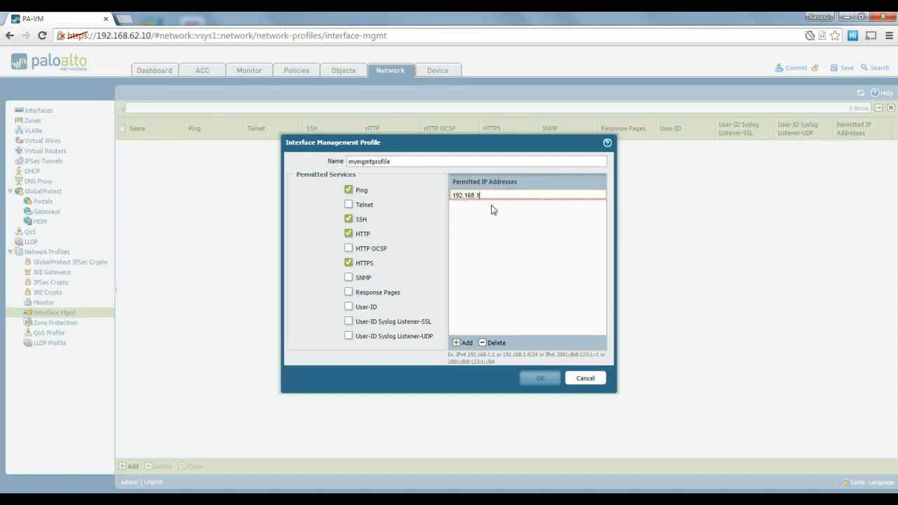
type(".0/24")
key("Return")
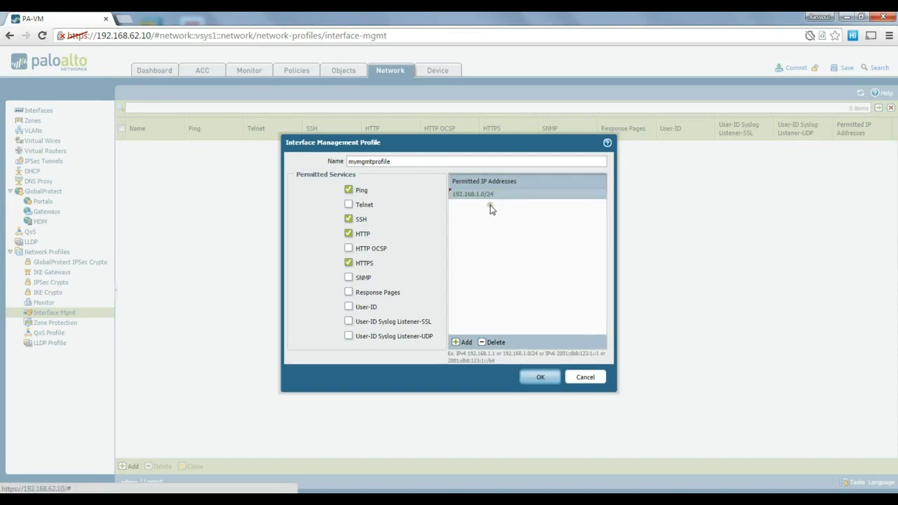
left_click(461, 342)
type("192.168")
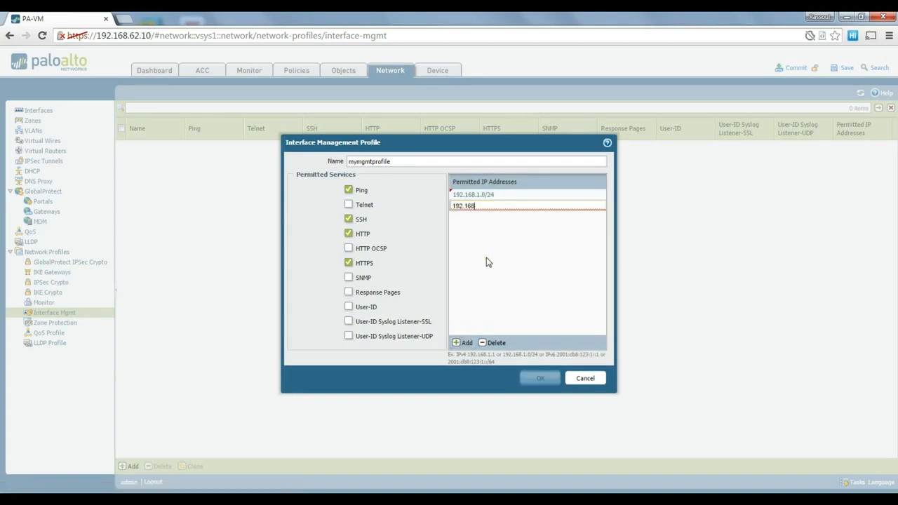
type(".137.0/2")
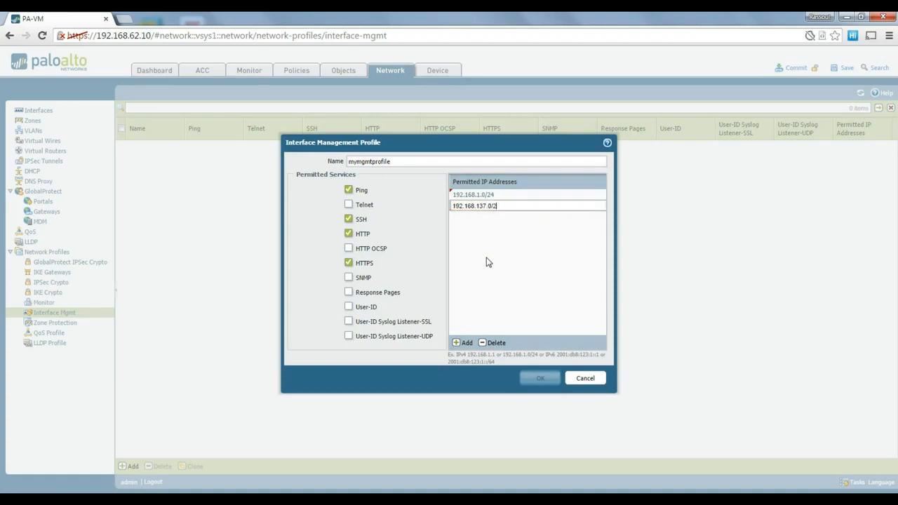
type("4")
key("Return")
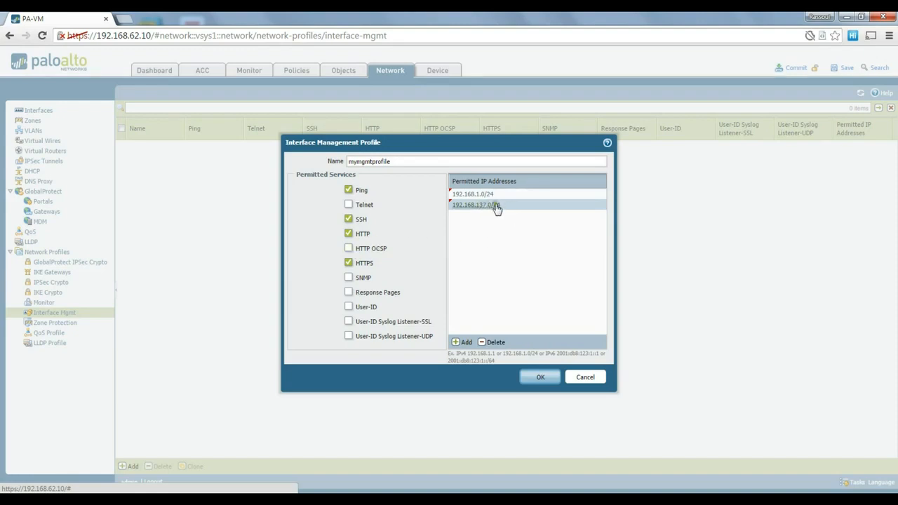
left_click(539, 379)
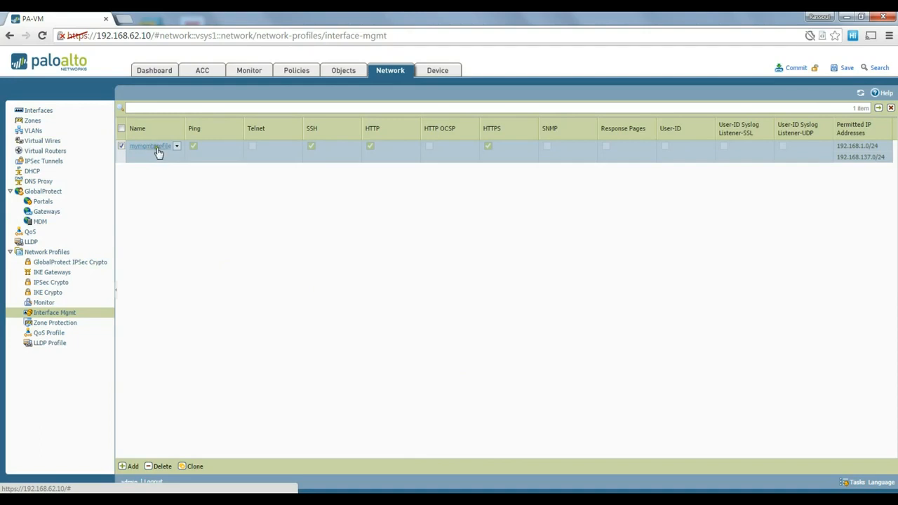
- Set the management profile of ethernet1/1 and ethernet1/2 to mymgmtprofile, then begin a commit
left_click(39, 111)
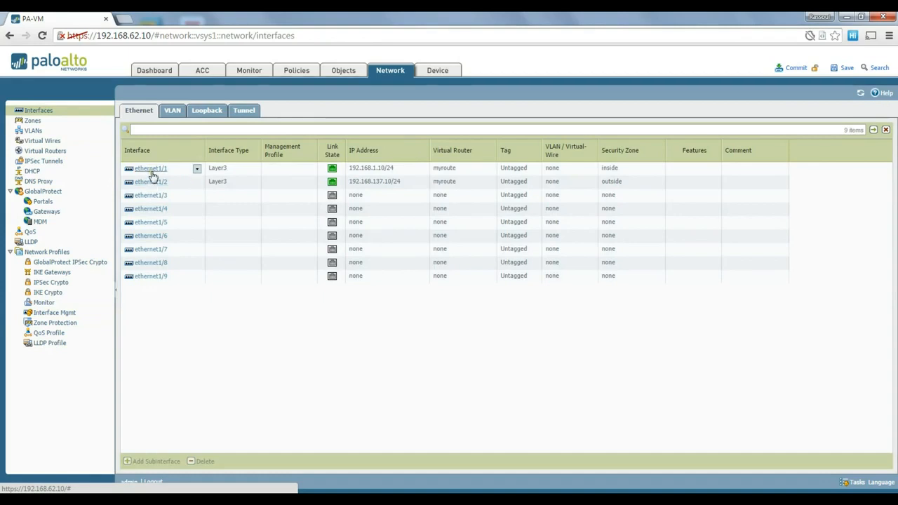
left_click(156, 171)
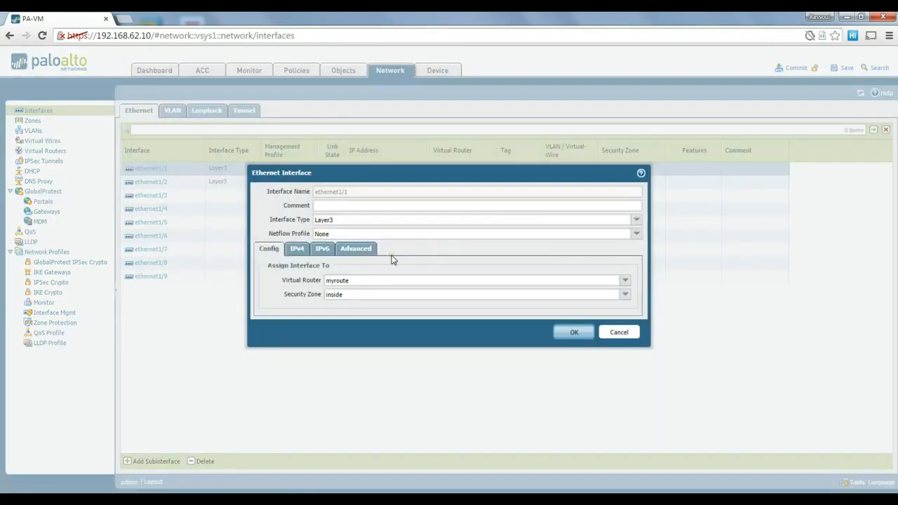
left_click(369, 252)
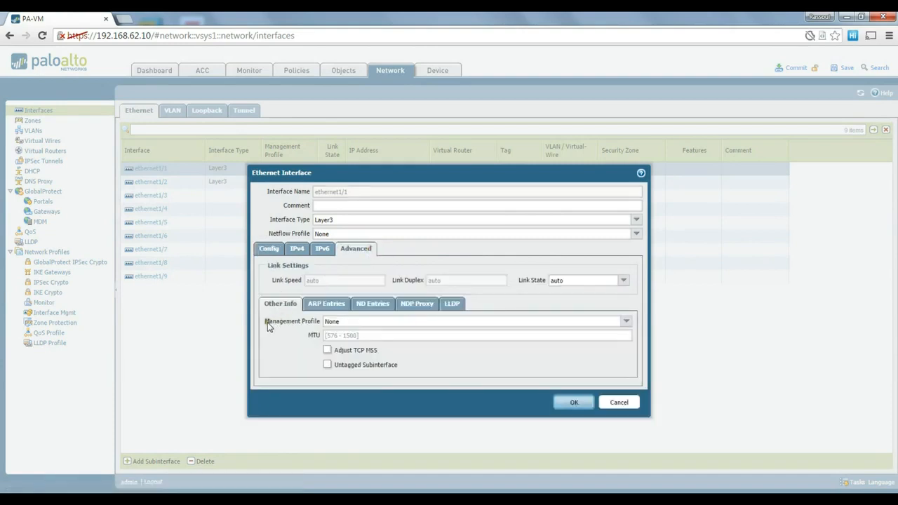
left_click(624, 321)
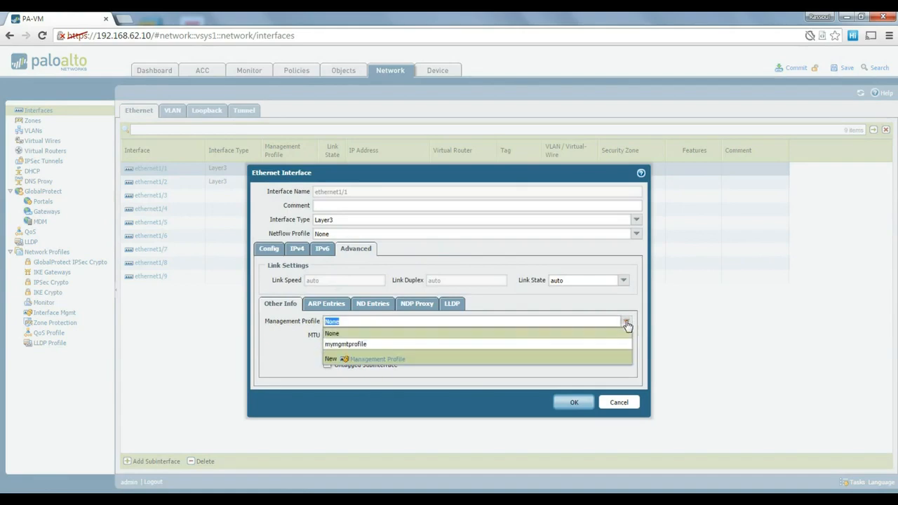
left_click(437, 345)
left_click(574, 403)
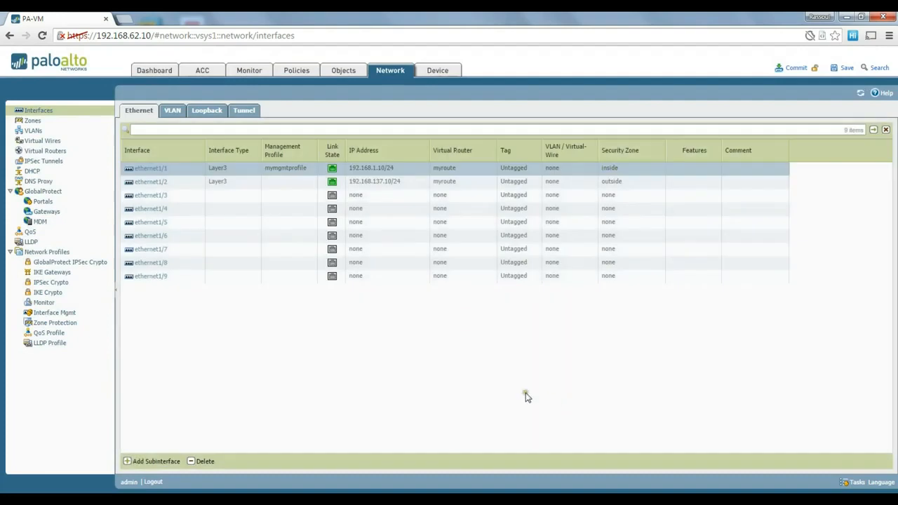
left_click(158, 184)
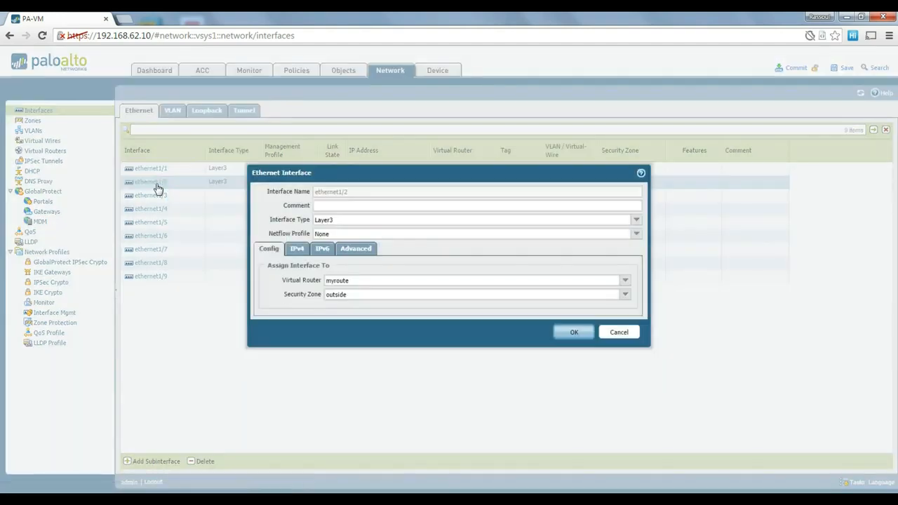
left_click(357, 252)
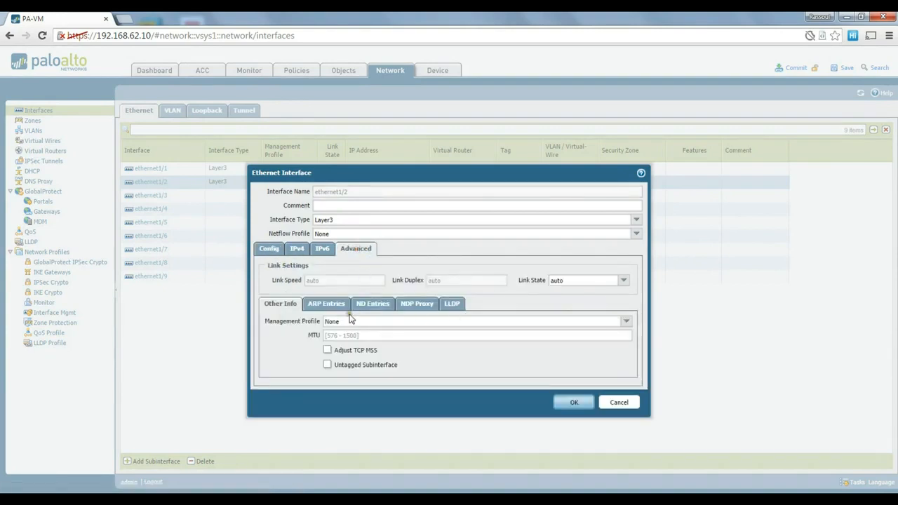
left_click(626, 321)
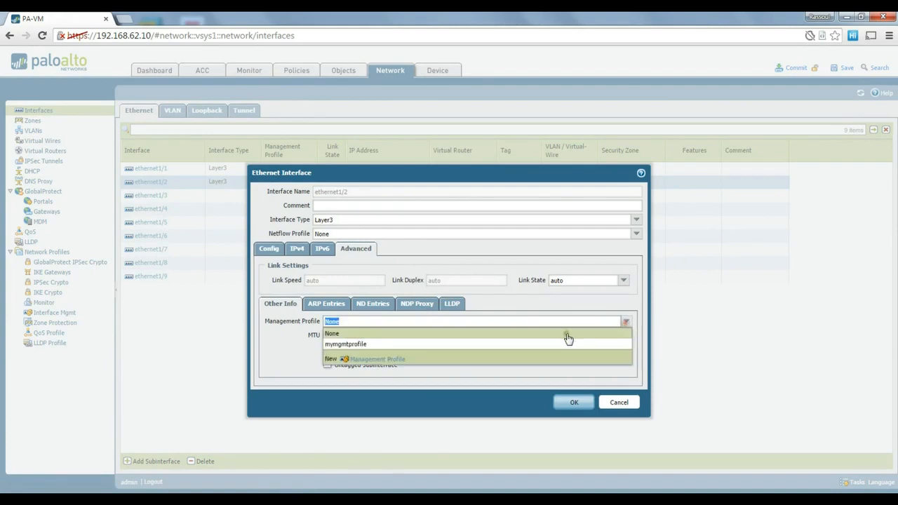
left_click(453, 344)
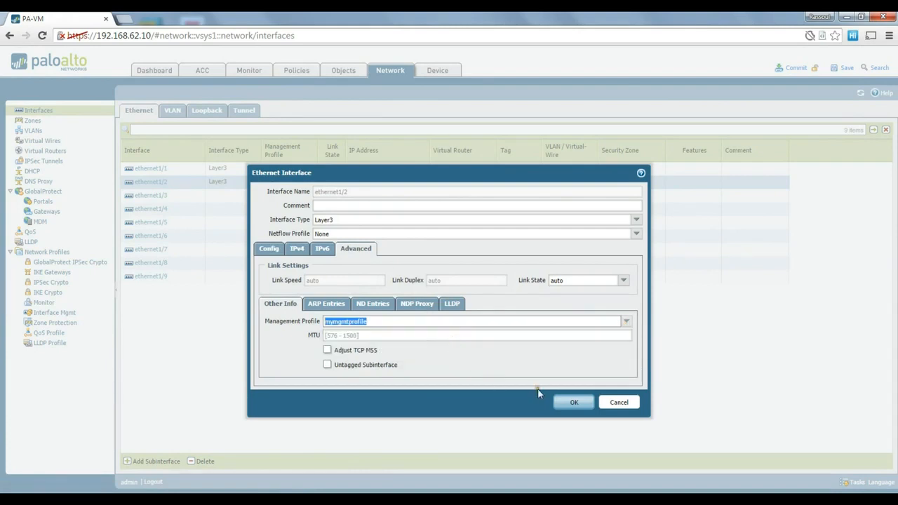
left_click(574, 404)
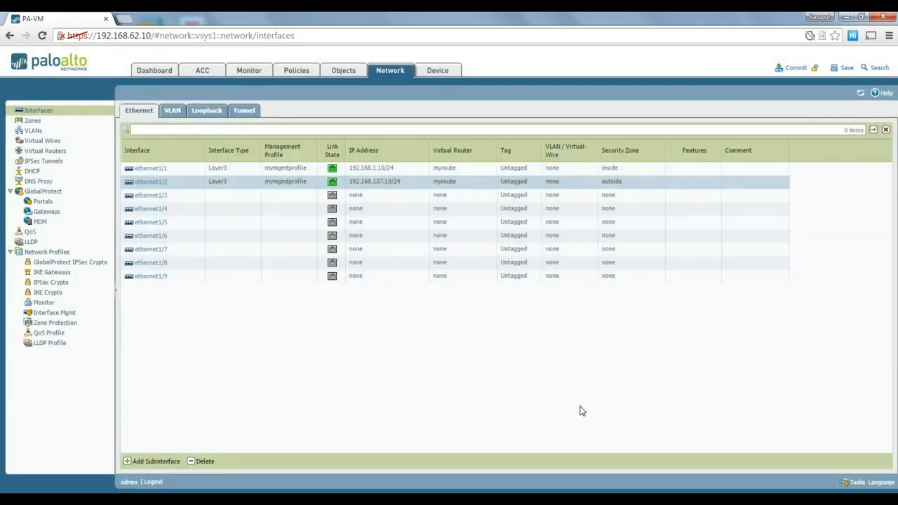
left_click(798, 68)
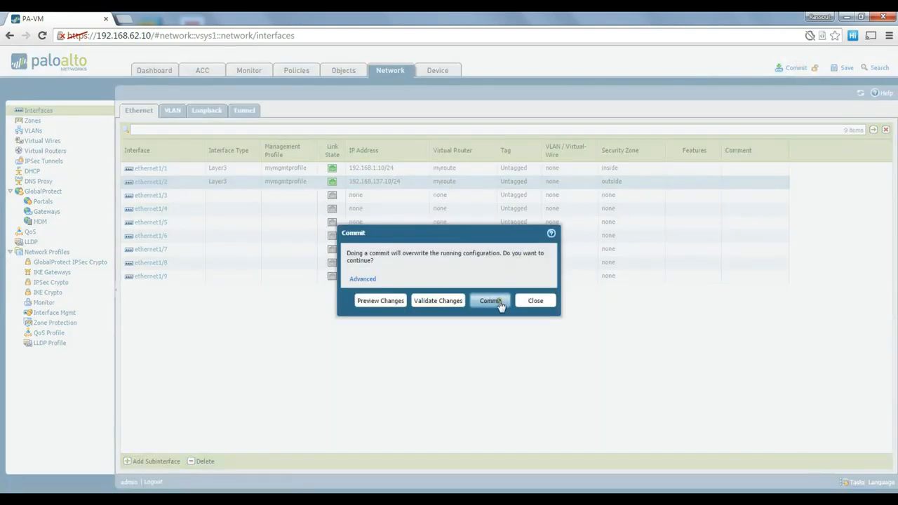
- Request a change preview and always allow pop-ups from the firewall address
left_click(381, 302)
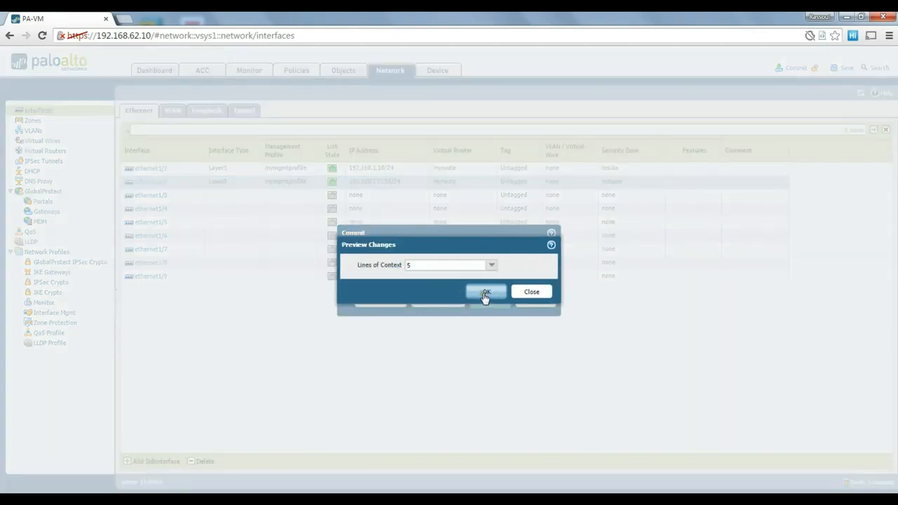
left_click(491, 264)
left_click(436, 310)
left_click(481, 292)
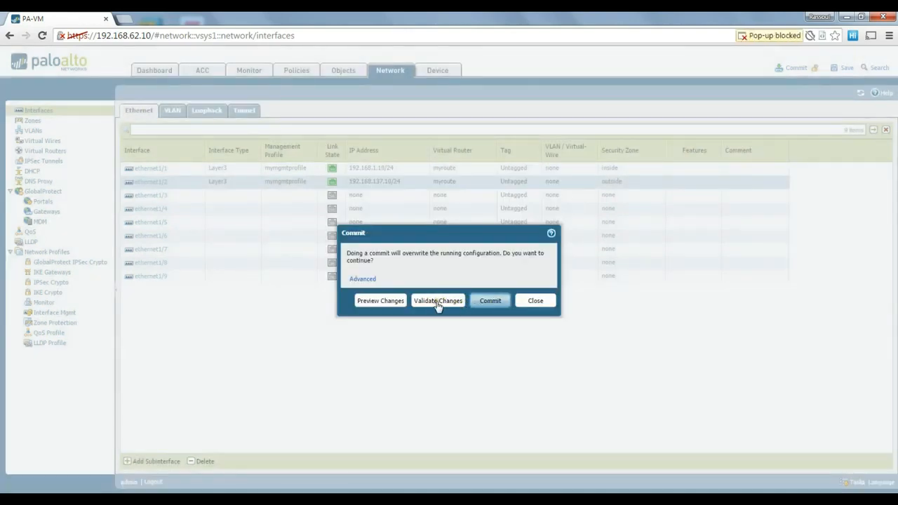
left_click(757, 35)
left_click(797, 36)
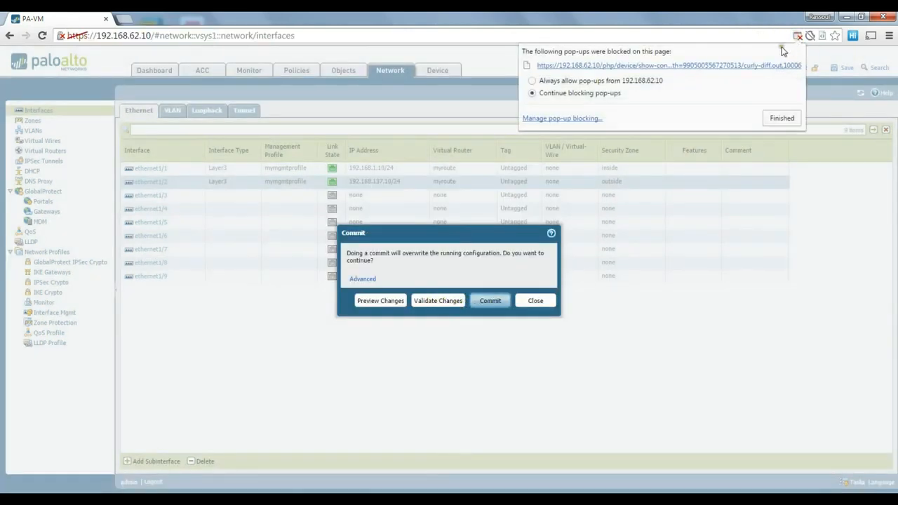
left_click(612, 82)
left_click(779, 117)
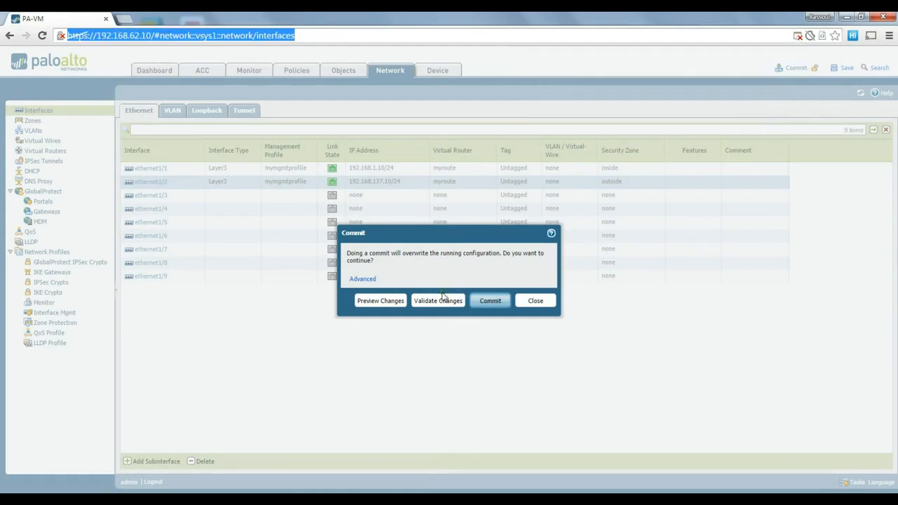
- Preview the configuration diff with 10 lines of context, then close it
left_click(381, 300)
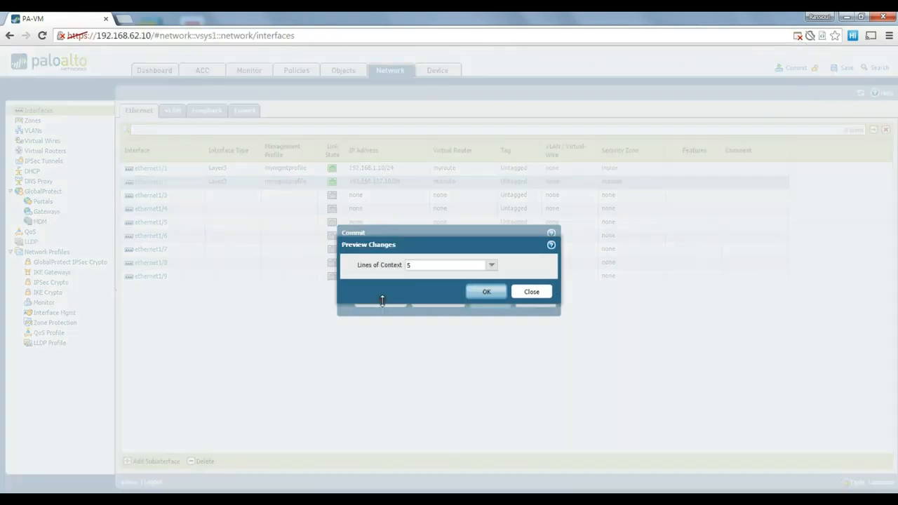
left_click(491, 265)
left_click(428, 311)
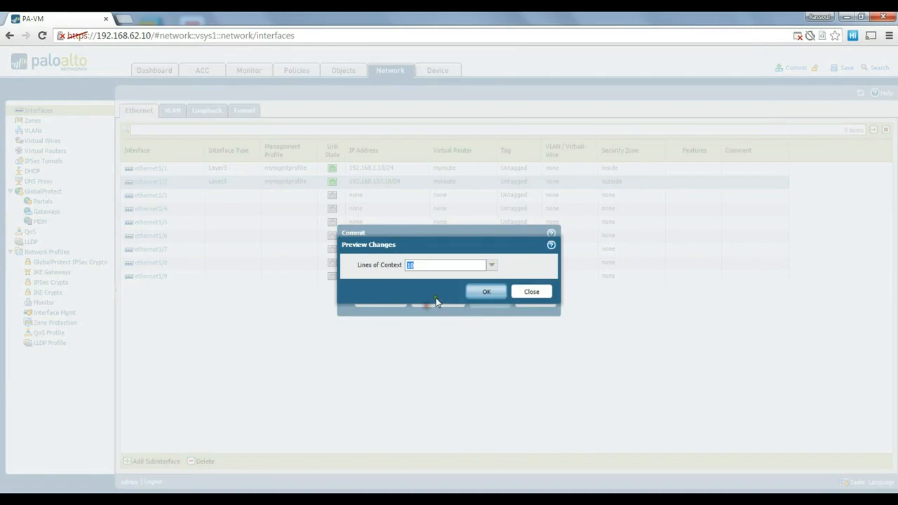
left_click(485, 292)
scroll(269, 175, "down", 9)
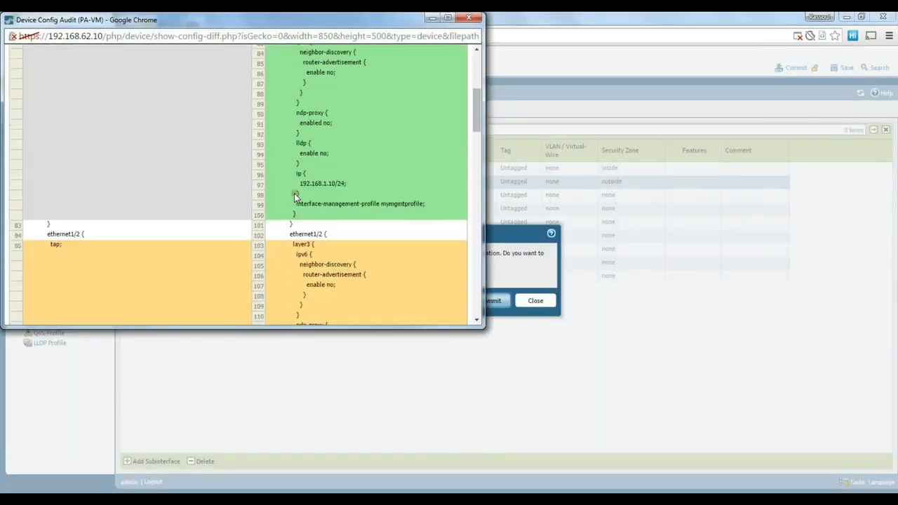
scroll(299, 199, "up", 8)
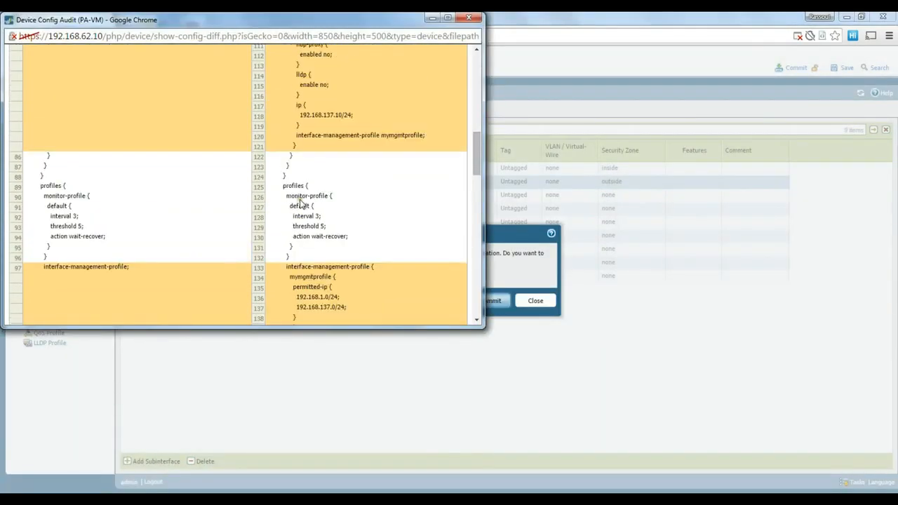
scroll(301, 200, "up", 1)
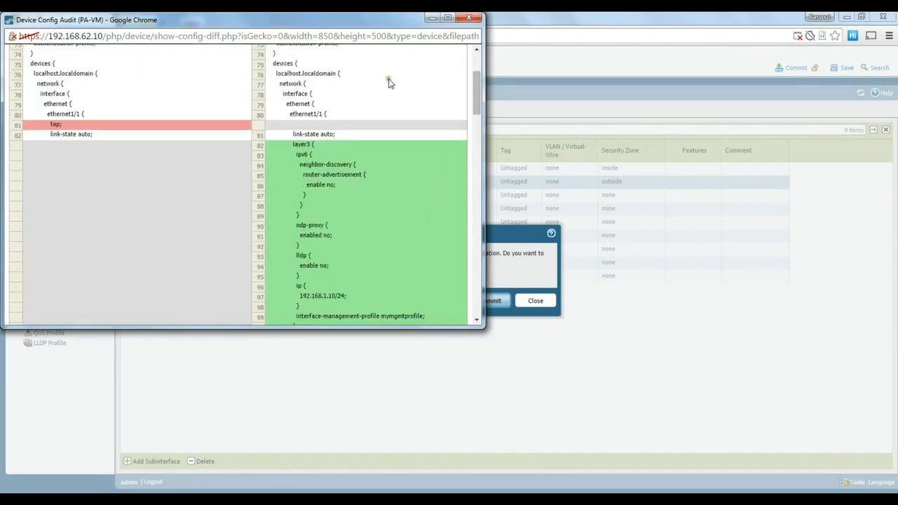
left_click(471, 21)
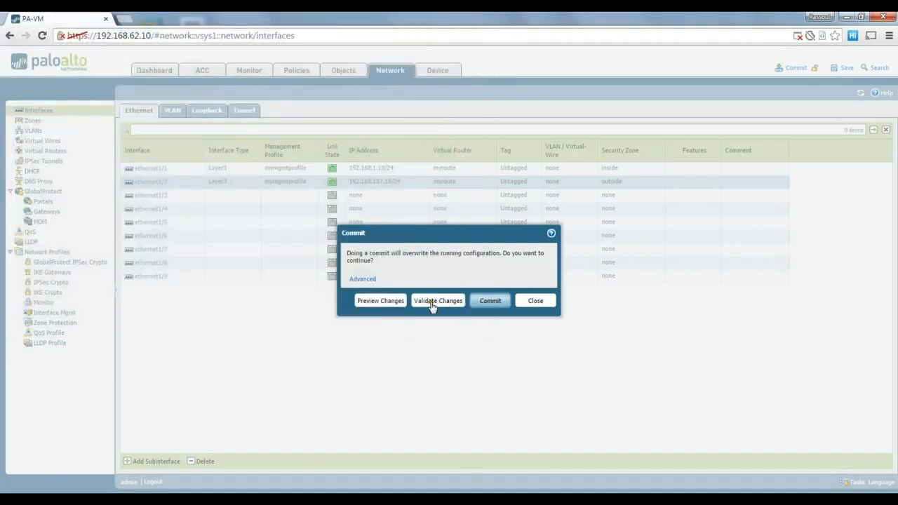
- Commit the configuration and dismiss the successful commit result
left_click(493, 303)
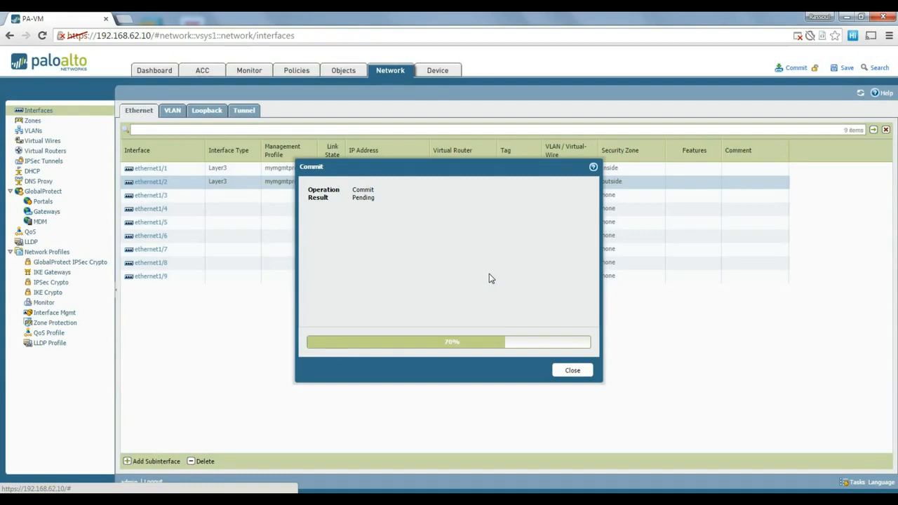
left_click_drag(471, 166, 479, 143)
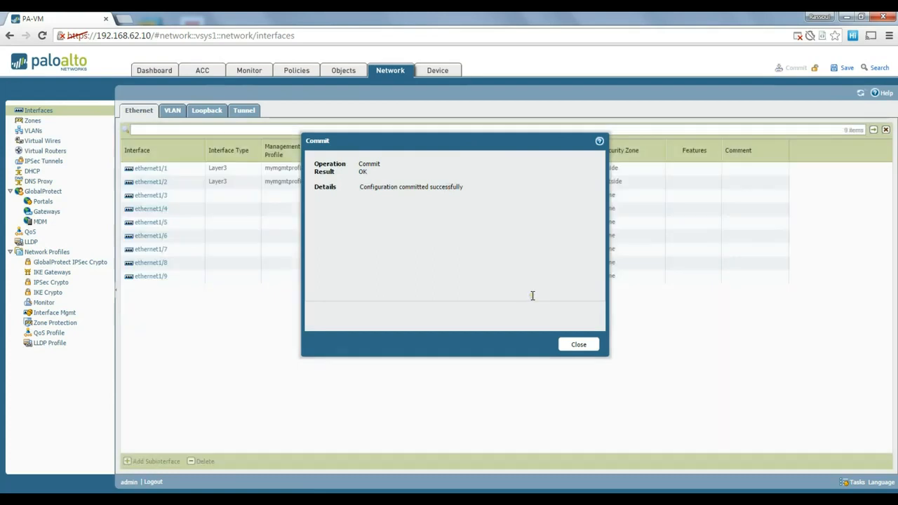
left_click(579, 345)
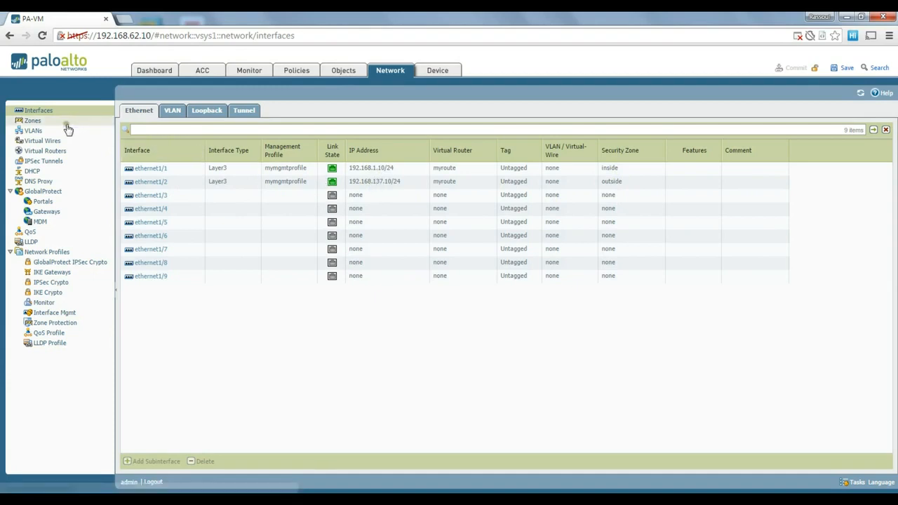
- Look over the inside and outside zones, then the Virtual Routers list showing myroute
left_click(39, 121)
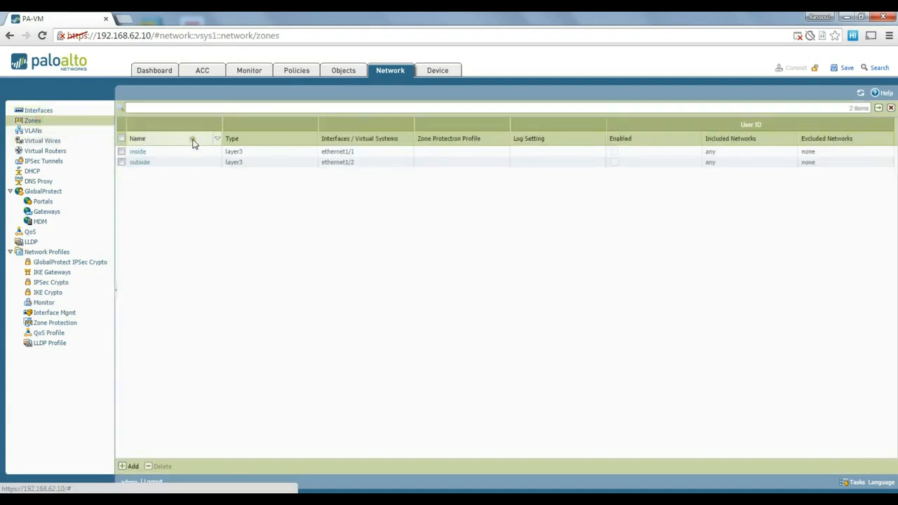
left_click(57, 151)
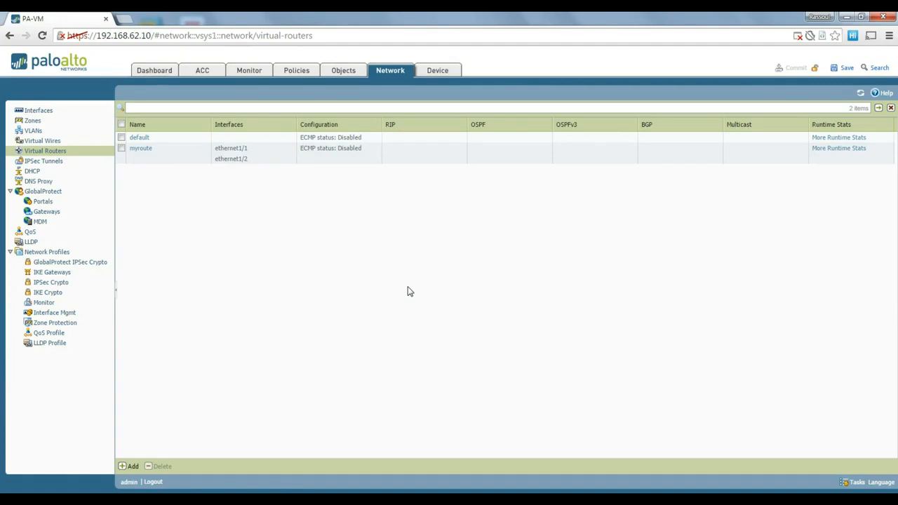
key("super+r")
- Launch a Command Prompt on the host and run ipconfig
type("cmd")
key("Return")
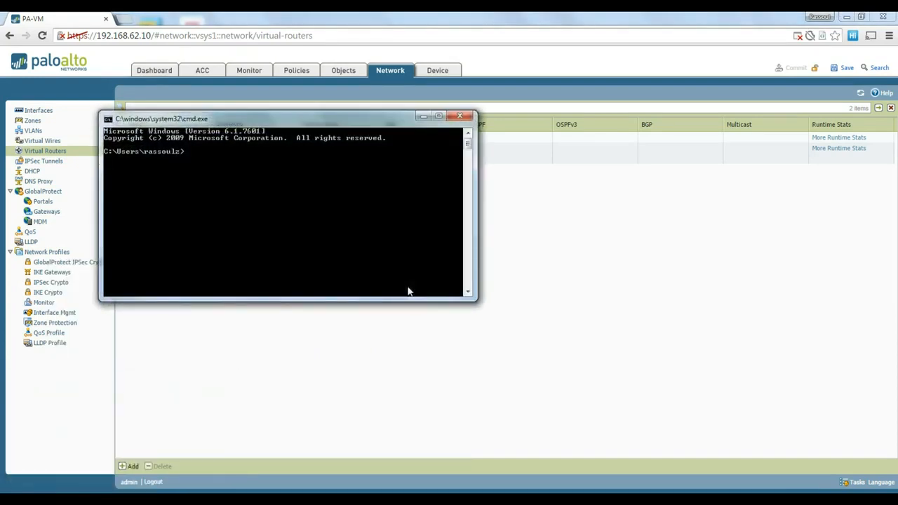
left_click_drag(327, 119, 501, 166)
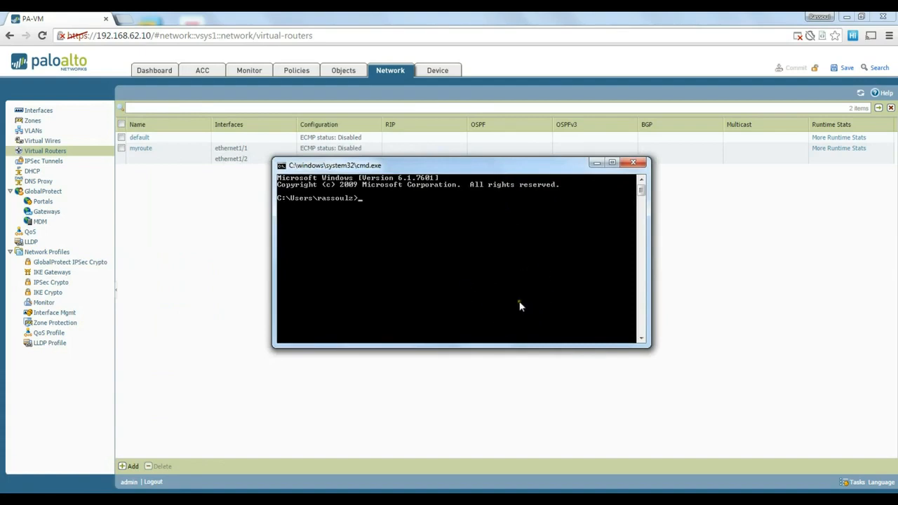
left_click_drag(474, 166, 416, 184)
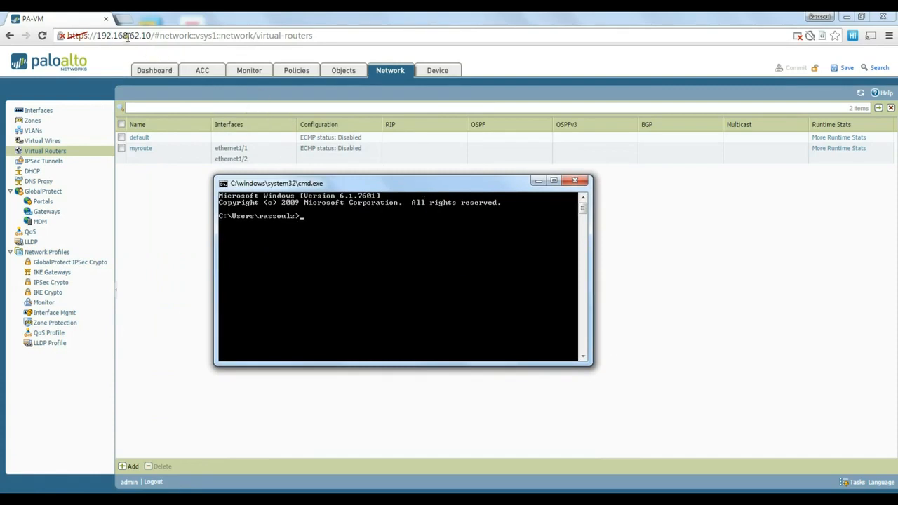
type("ipconfig")
key("Return")
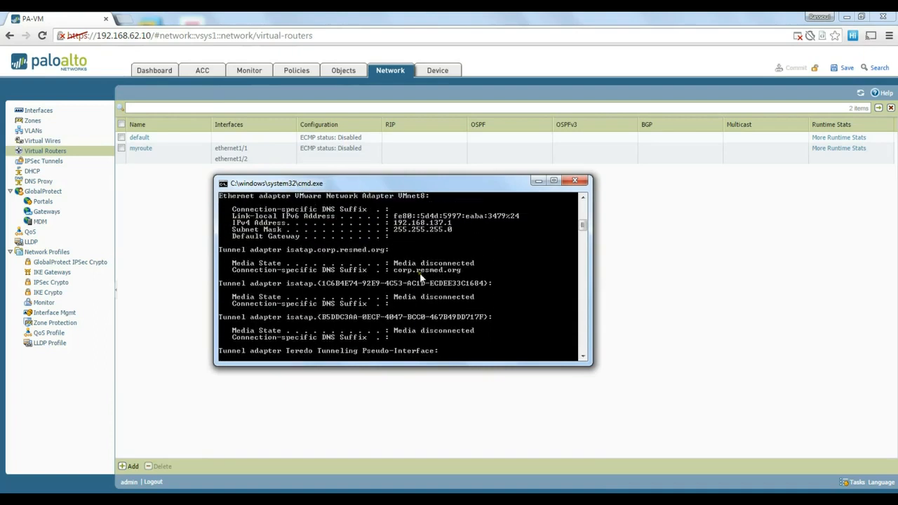
- Review the adapter addresses, then ping 192.168.137.10 and get 0% loss
scroll(422, 281, "up", 4)
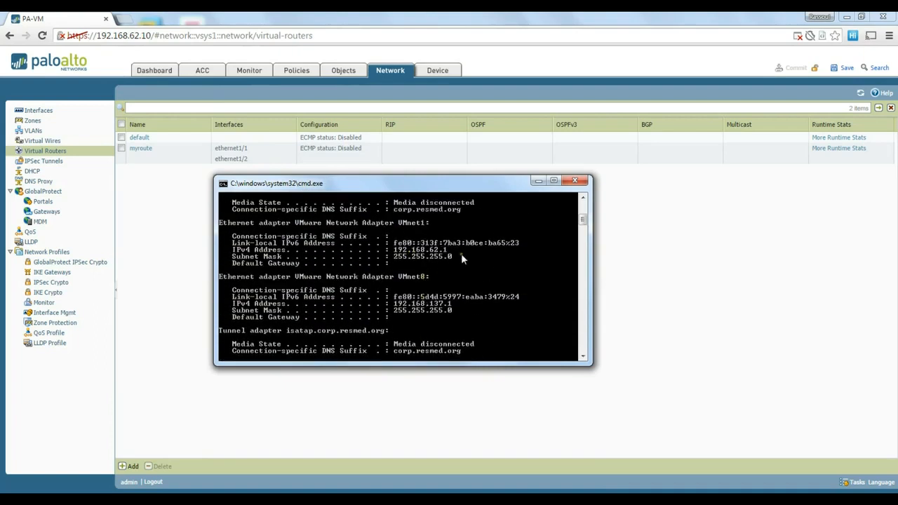
scroll(461, 256, "down", 7)
scroll(461, 266, "down", 3)
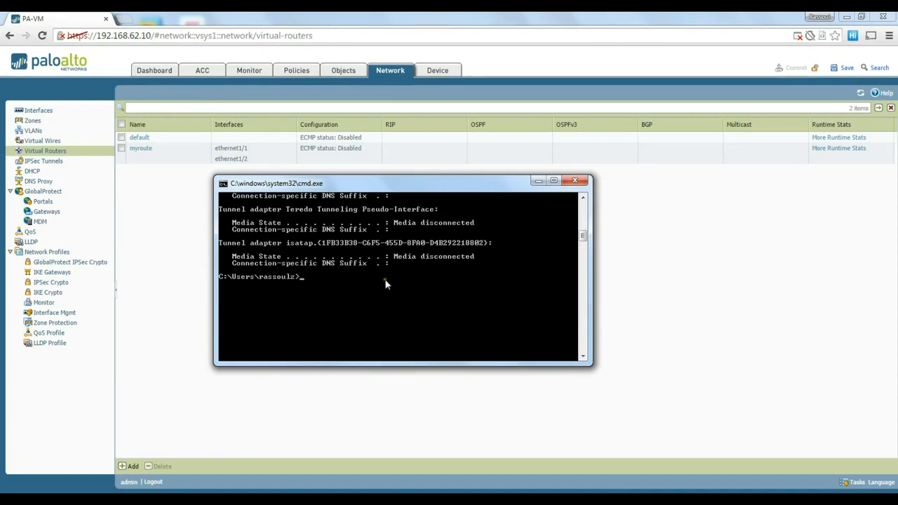
scroll(385, 279, "up", 8)
scroll(385, 279, "up", 4)
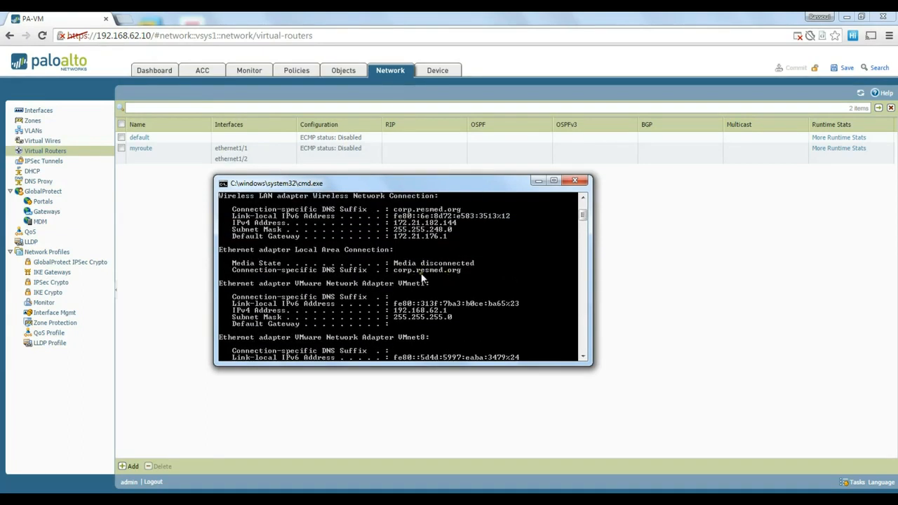
scroll(433, 281, "up", 1)
scroll(437, 283, "down", 3)
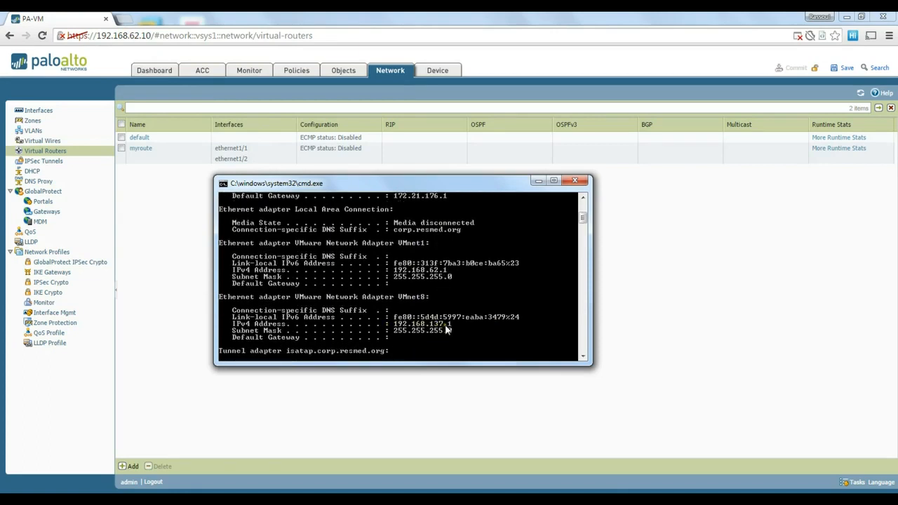
scroll(453, 327, "down", 5)
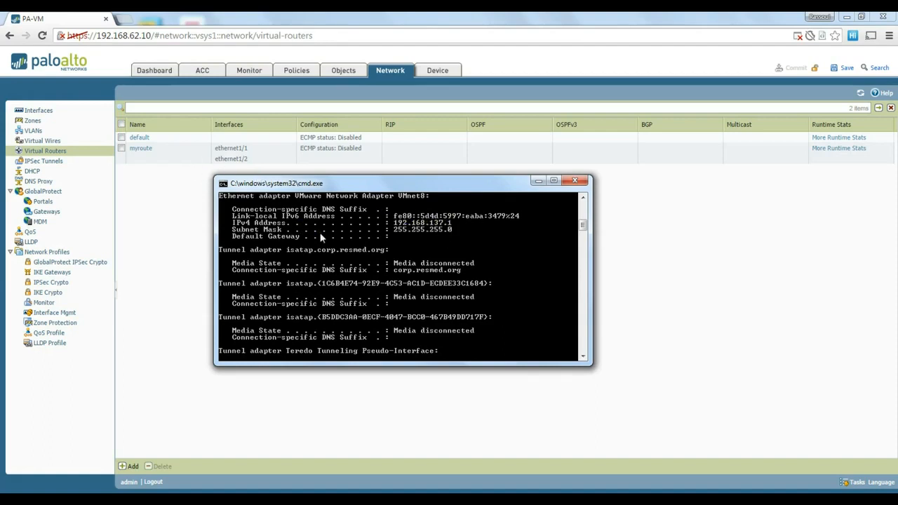
type("ping 192.168.137.10")
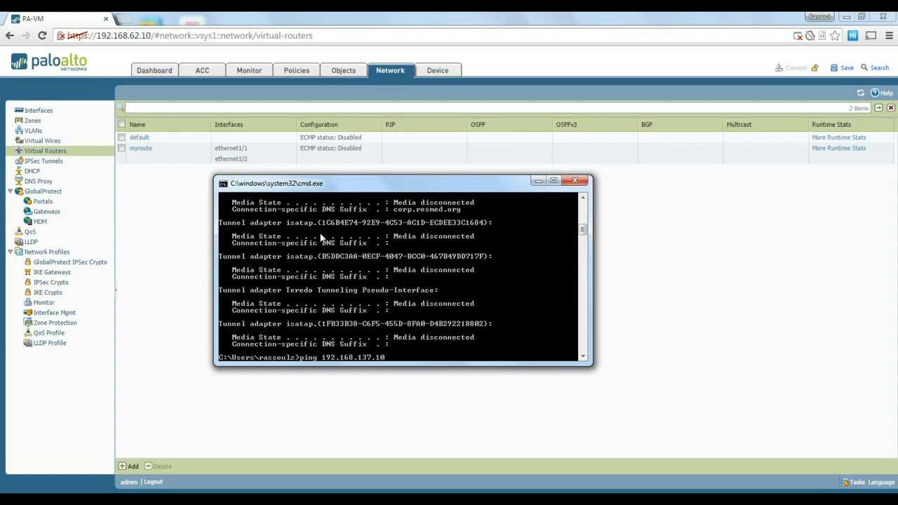
key("Return")
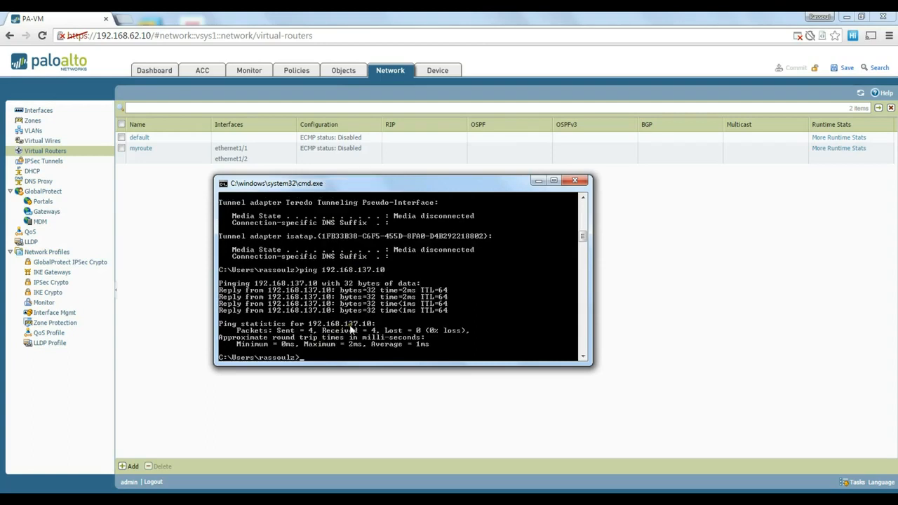
- Switch to the Windows Server 2012 VM, maximize it, and sign in with the account password
mouse_move(328, 500)
left_click(336, 456)
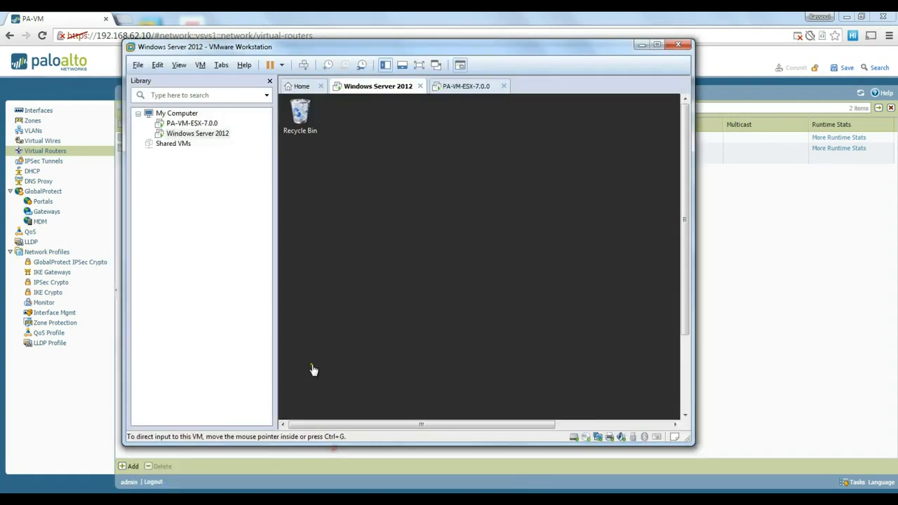
left_click(658, 45)
left_click(523, 282)
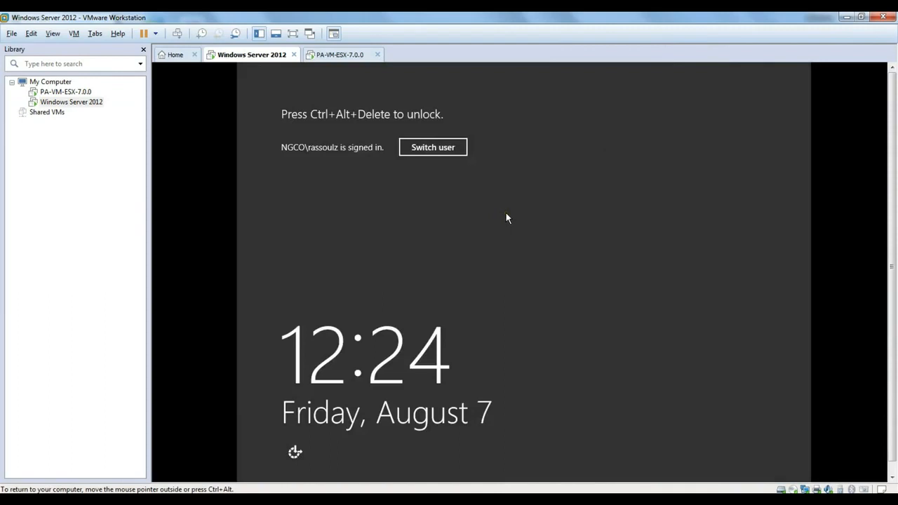
key("ctrl+alt+Insert")
type("•••••••")
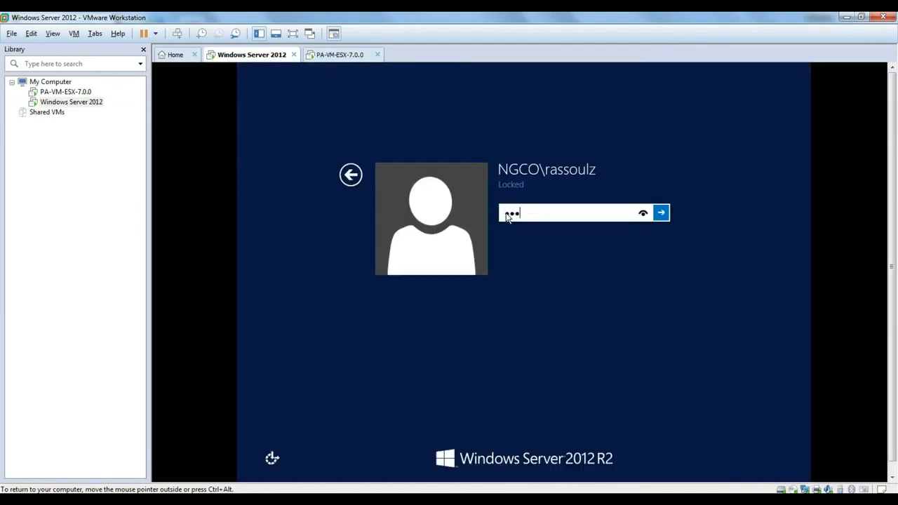
key("Return")
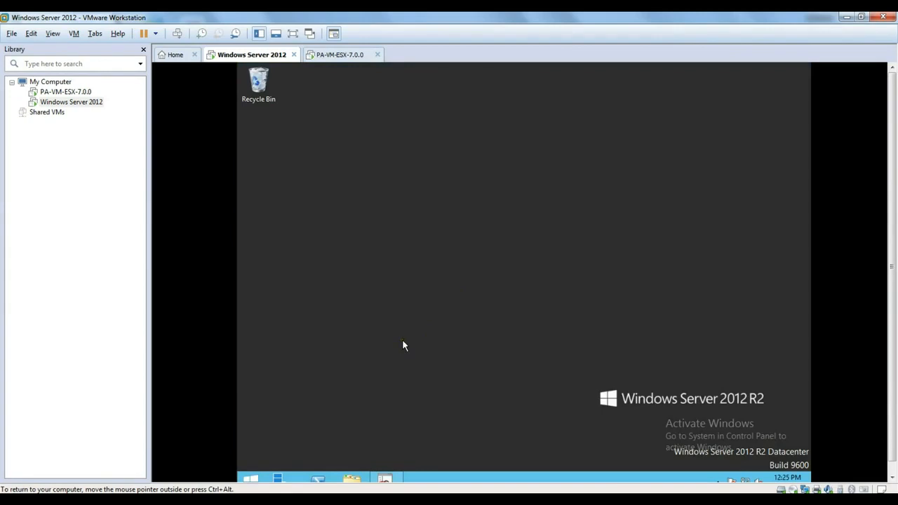
- Open a command prompt in the VM and ping 192.168.1.10
key("super+r")
type("cmd")
key("Return")
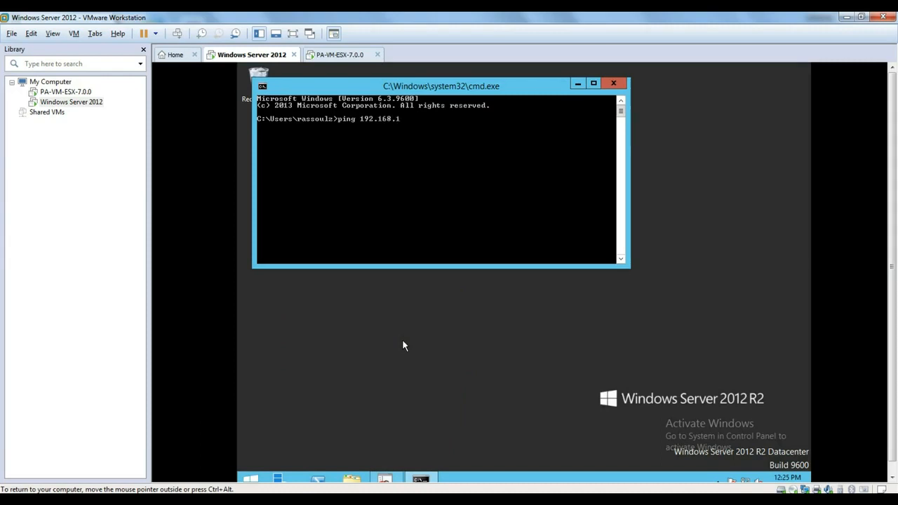
type("ping 192.168.1.10")
key("Return")
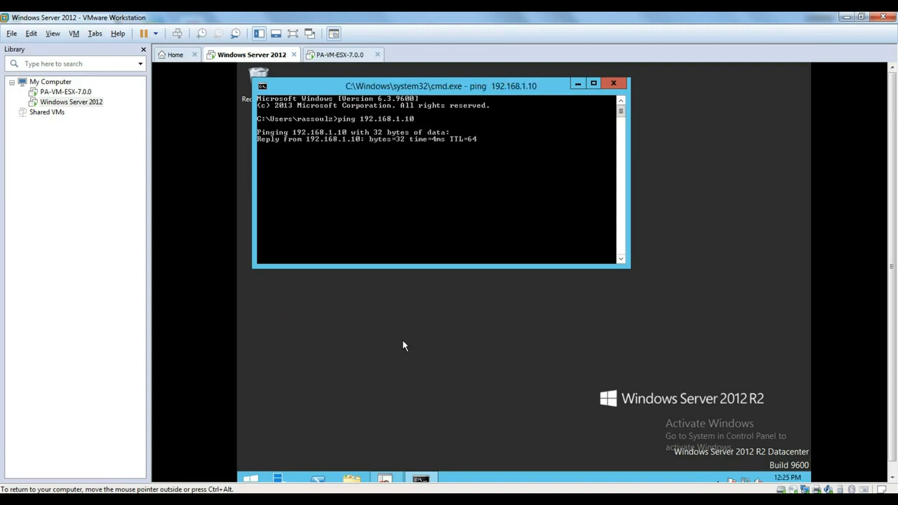
left_click_drag(438, 95, 487, 127)
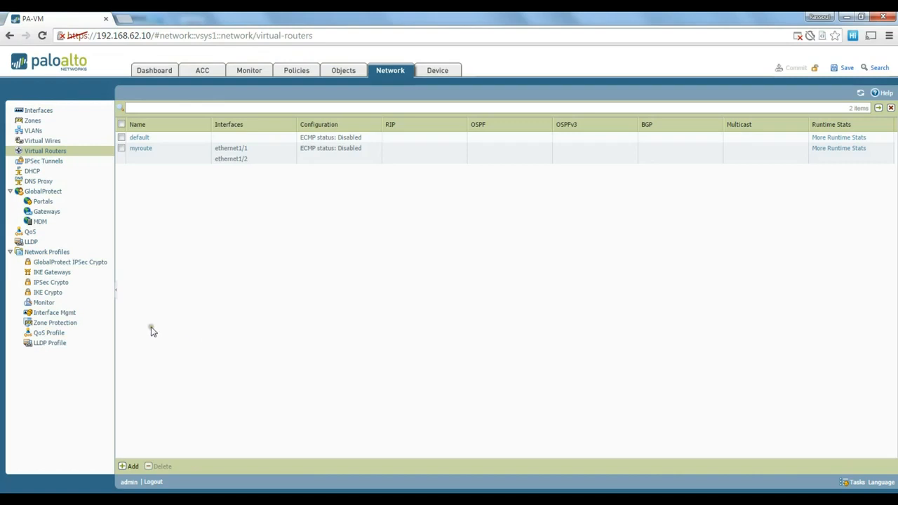
- Add zone protection profile myzoneprotection with SYN (Random Early Drop) and ICMP flood protection enabled
left_click(68, 328)
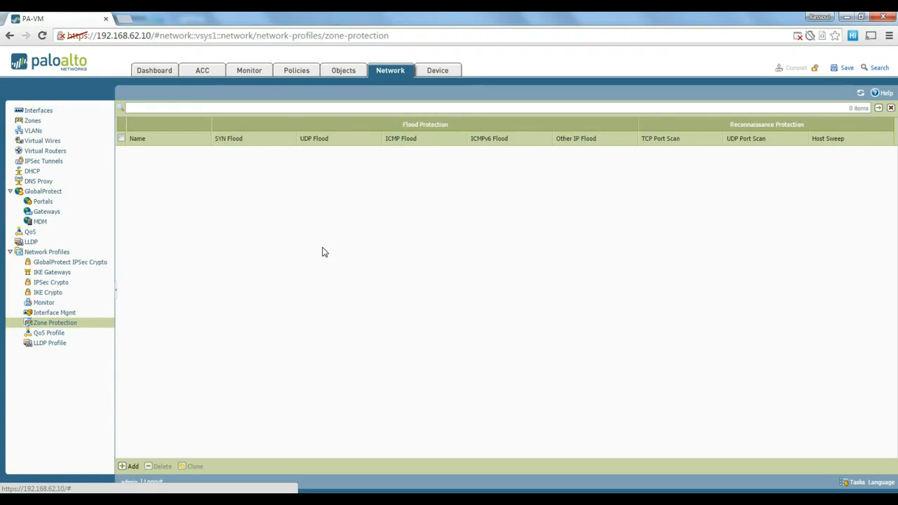
left_click(133, 468)
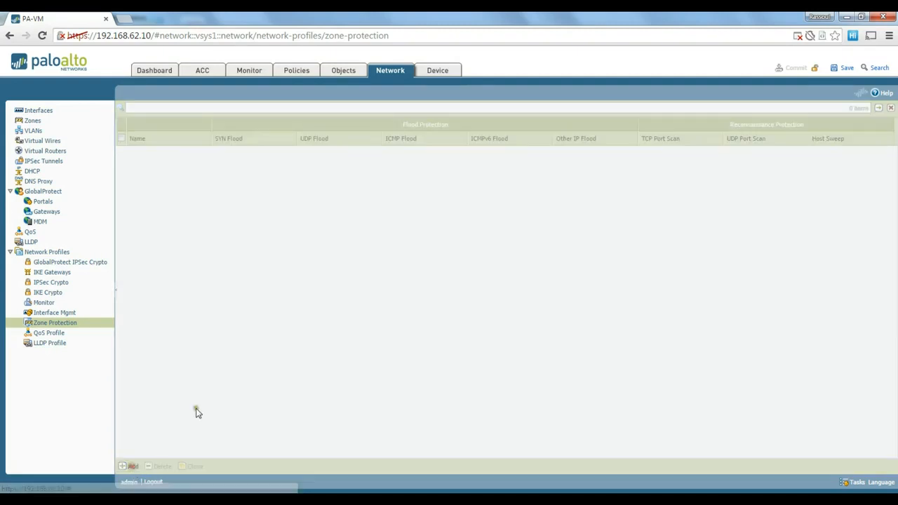
left_click_drag(355, 165, 368, 154)
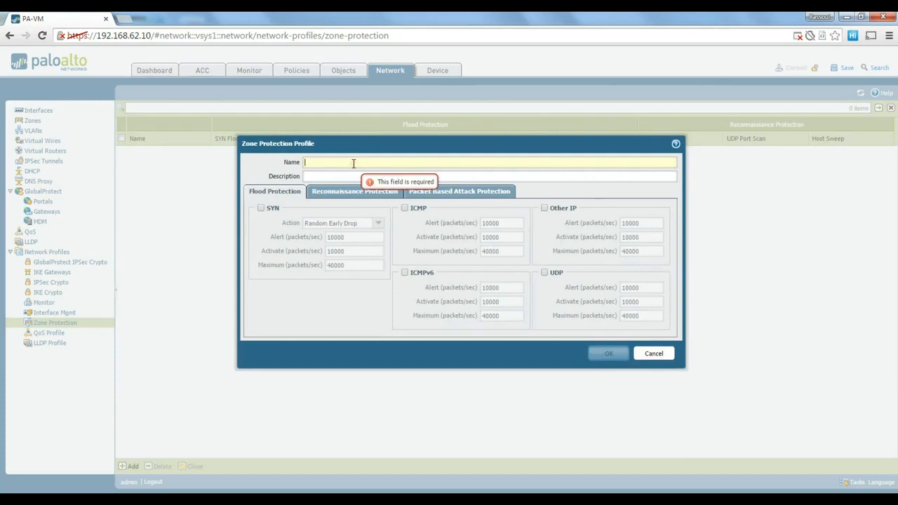
type("myzone")
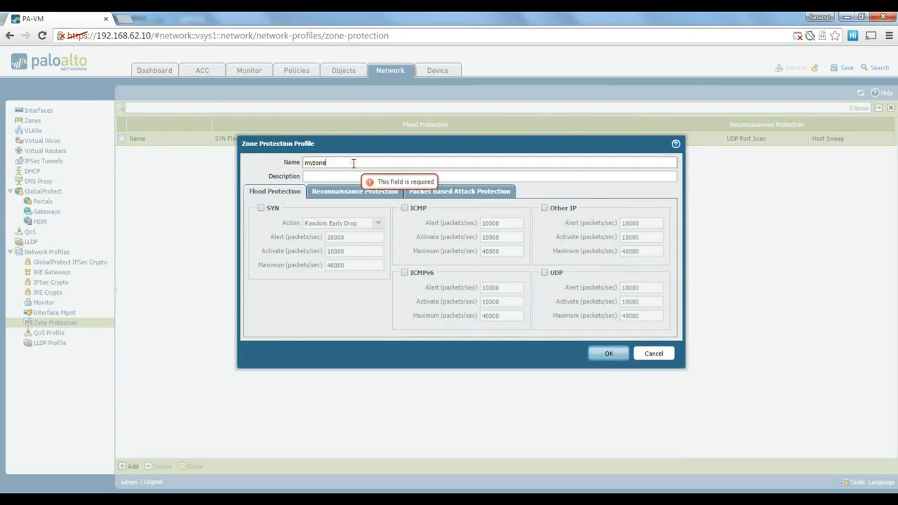
type("protection")
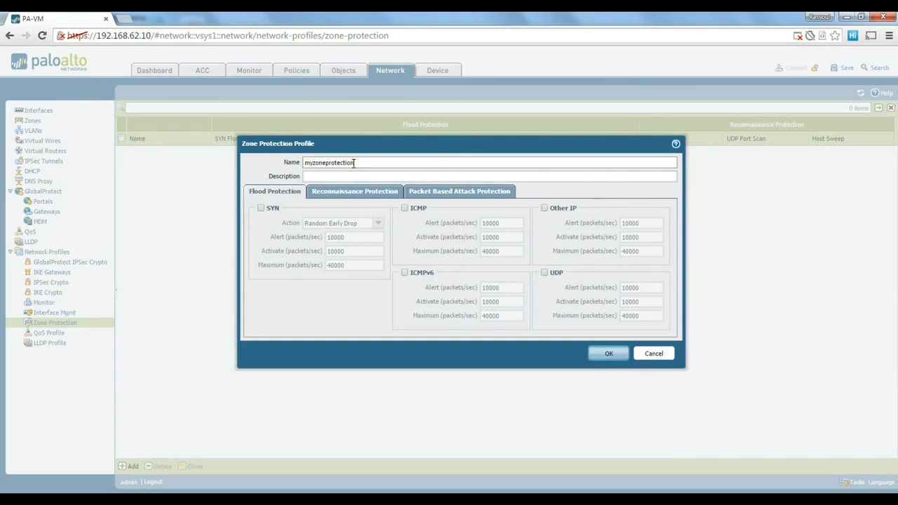
left_click(348, 175)
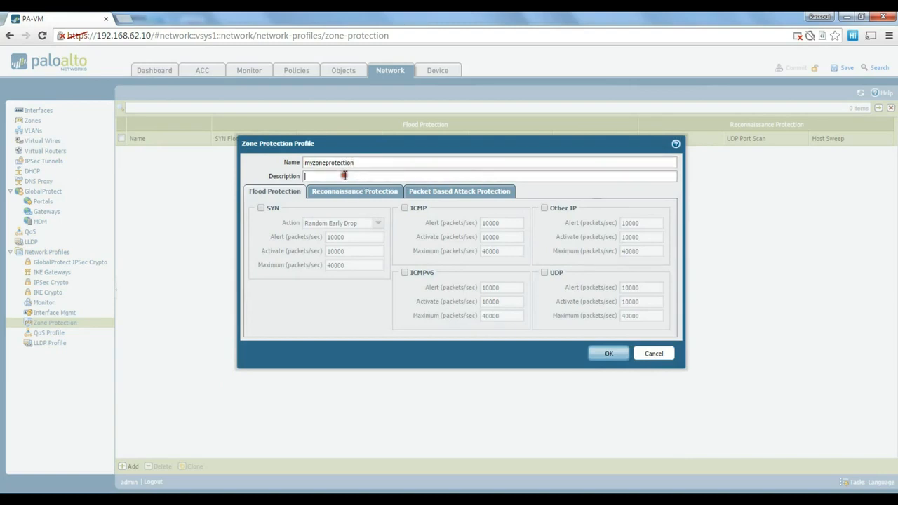
left_click(261, 207)
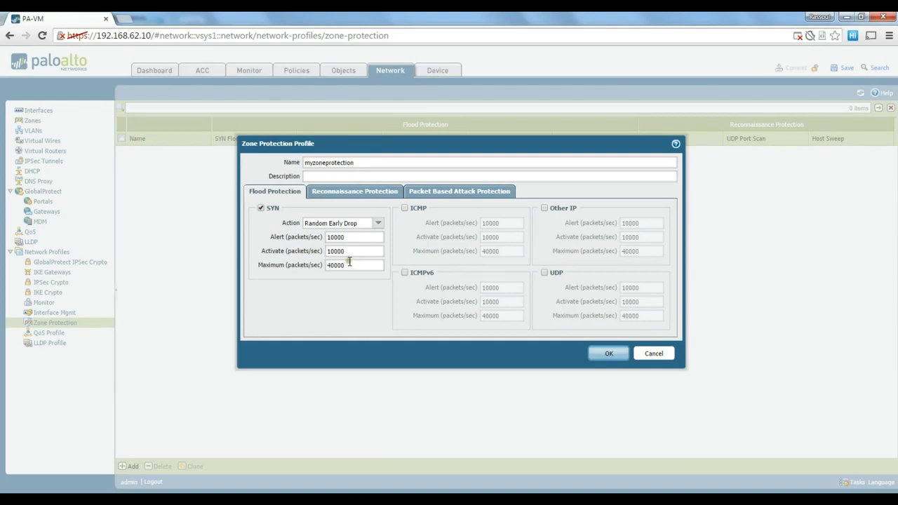
left_click(404, 209)
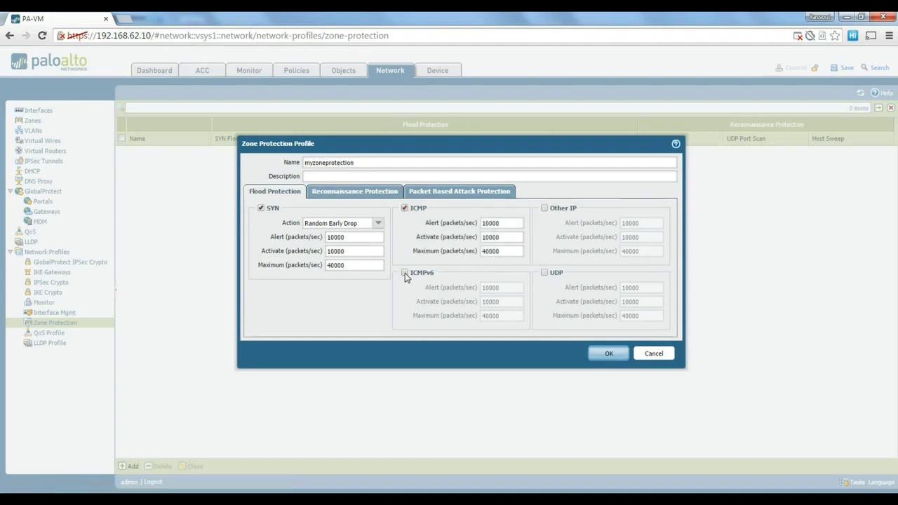
- Enable TCP and UDP port scan detection plus UDP flood protection, then save myzoneprotection
left_click(371, 195)
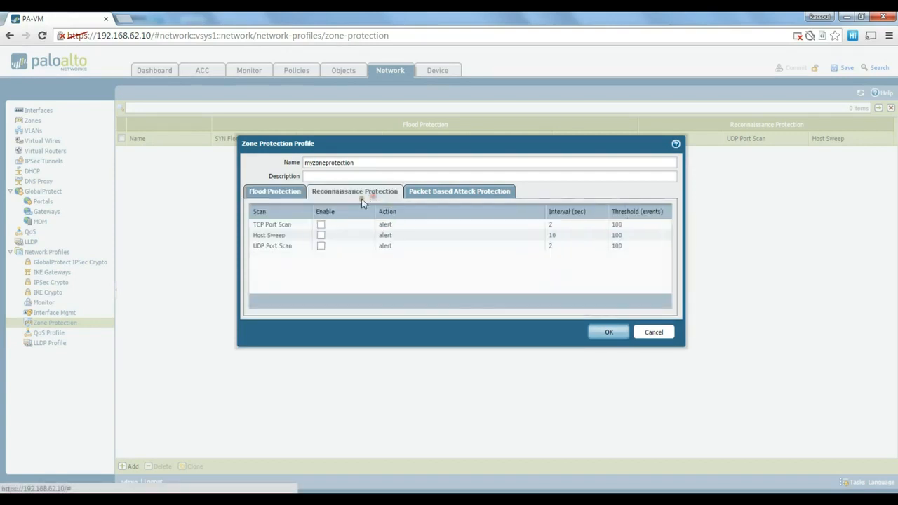
left_click(321, 226)
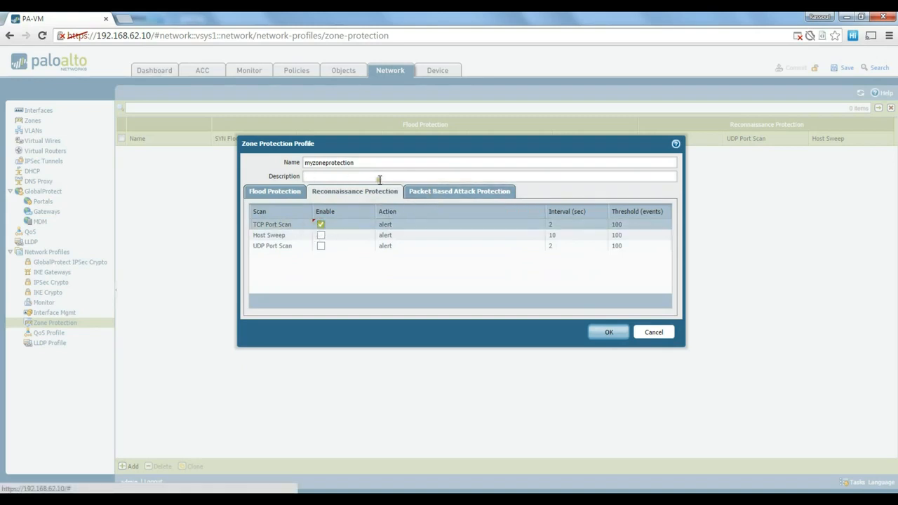
left_click(437, 193)
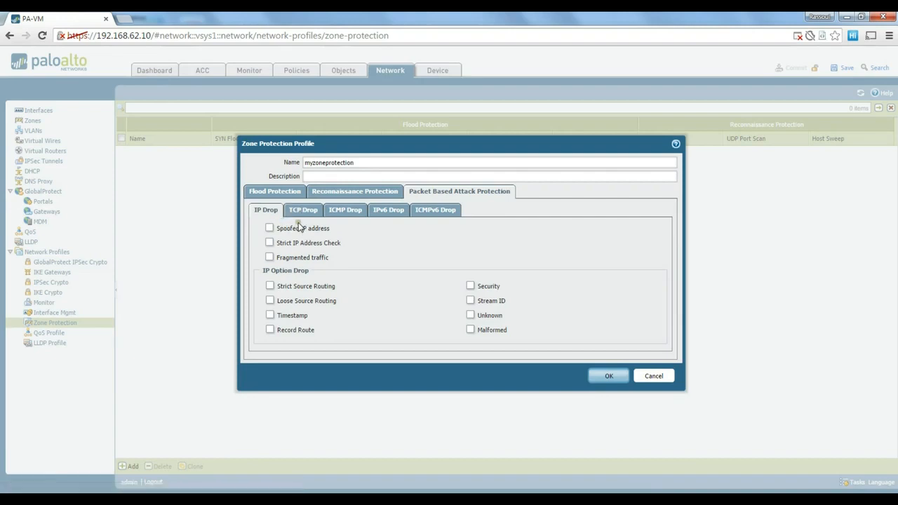
left_click(353, 194)
left_click(319, 224)
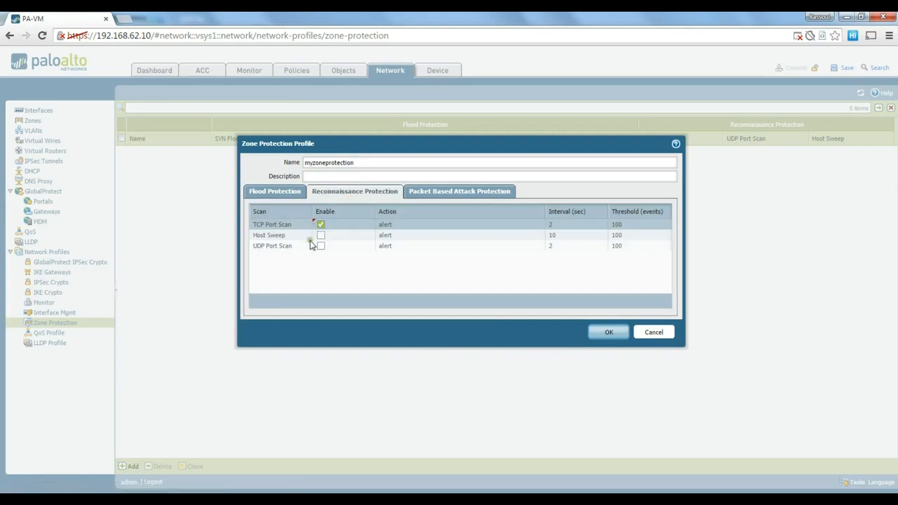
left_click(321, 246)
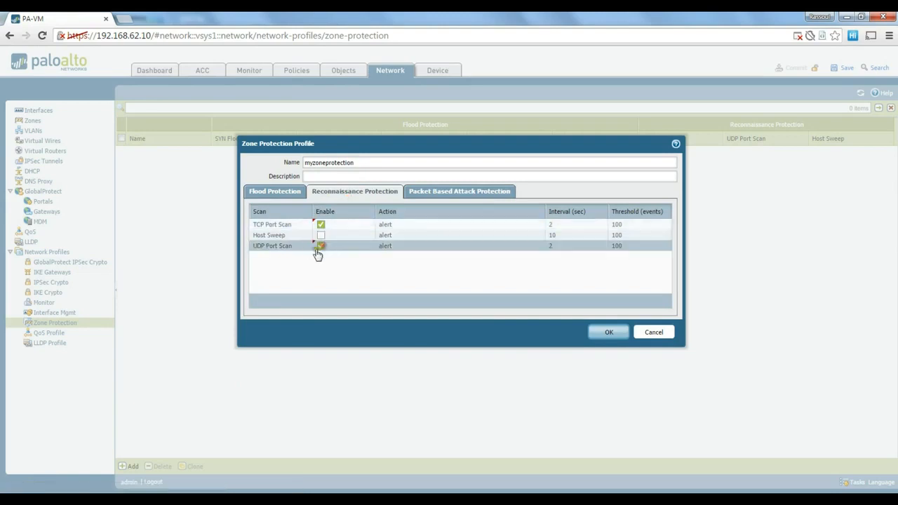
left_click(283, 196)
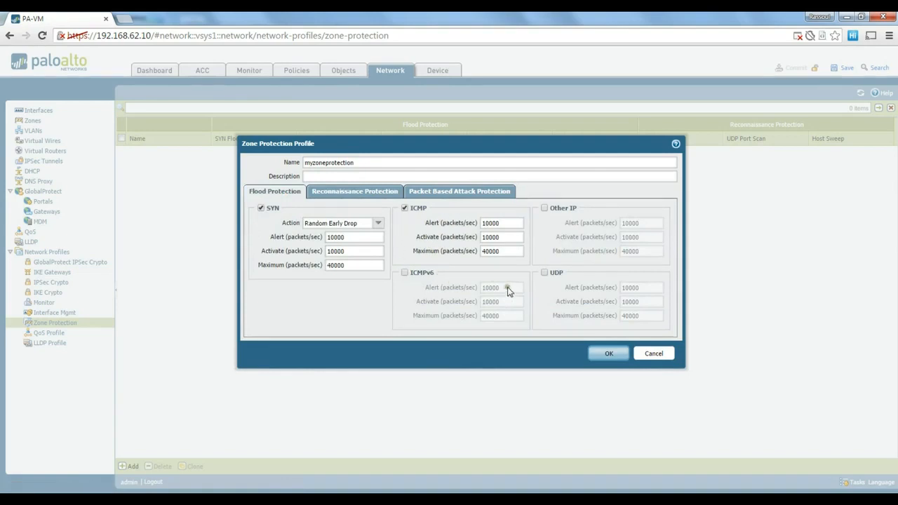
left_click(542, 273)
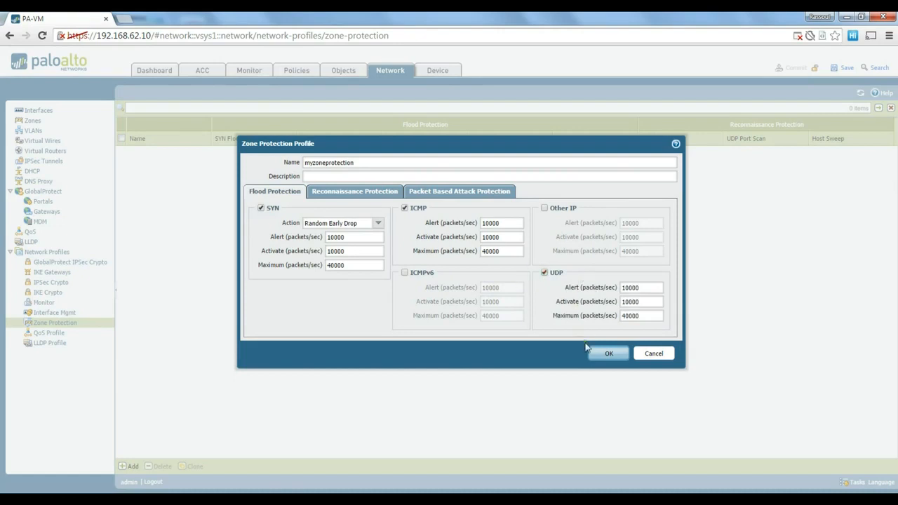
left_click(609, 354)
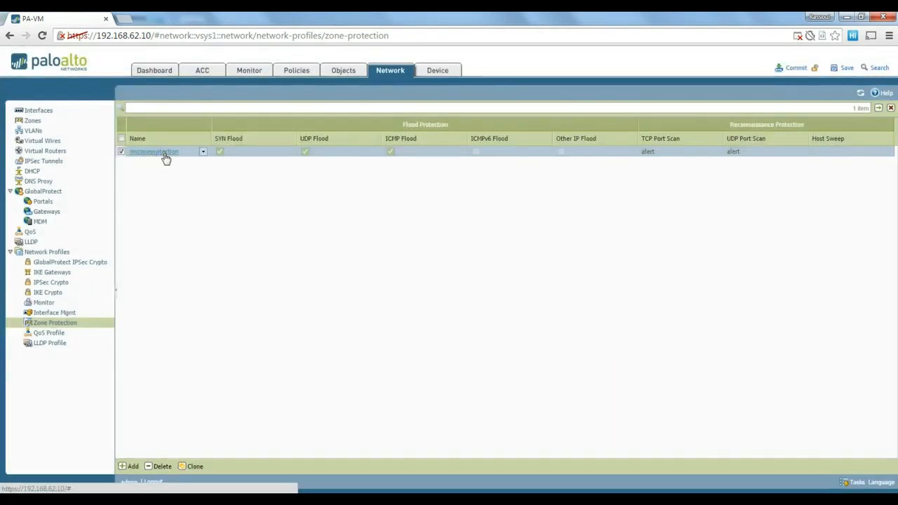
- Set the Zone Protection Profile of the outside and inside zones to myzoneprotection
left_click(34, 121)
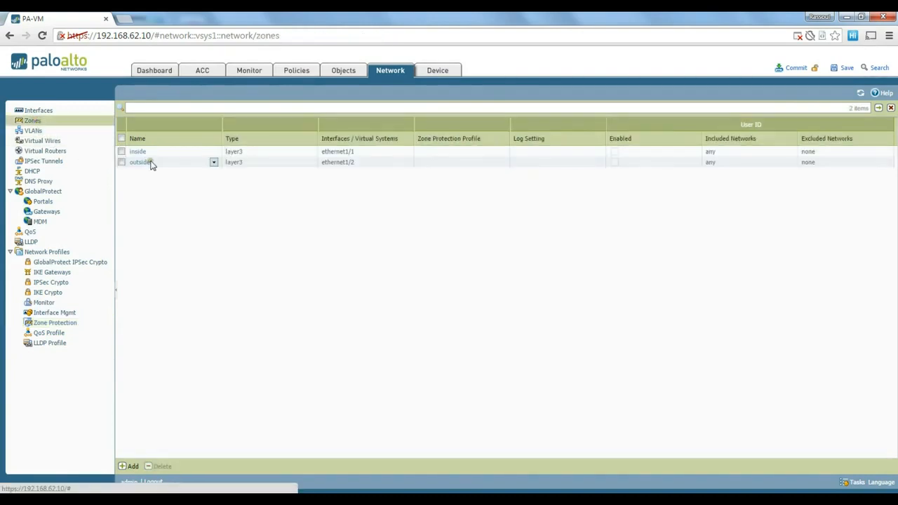
left_click(143, 163)
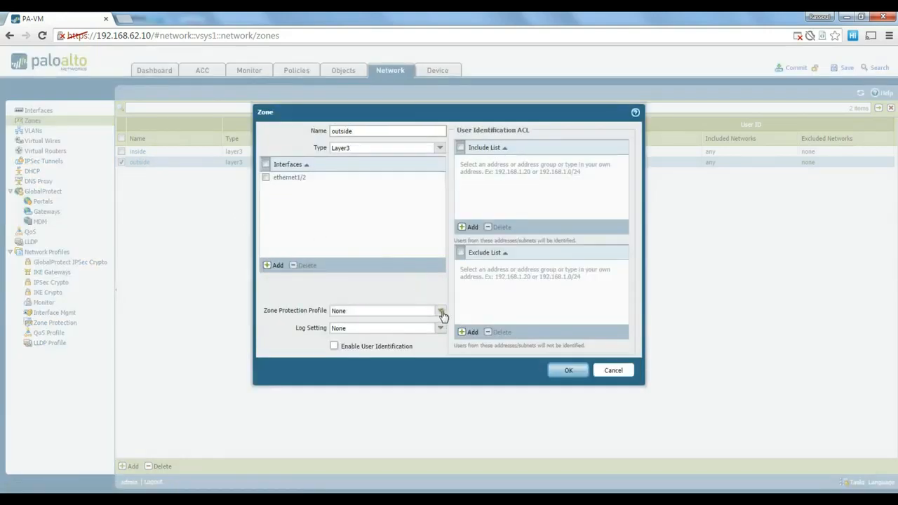
left_click(441, 311)
left_click(398, 334)
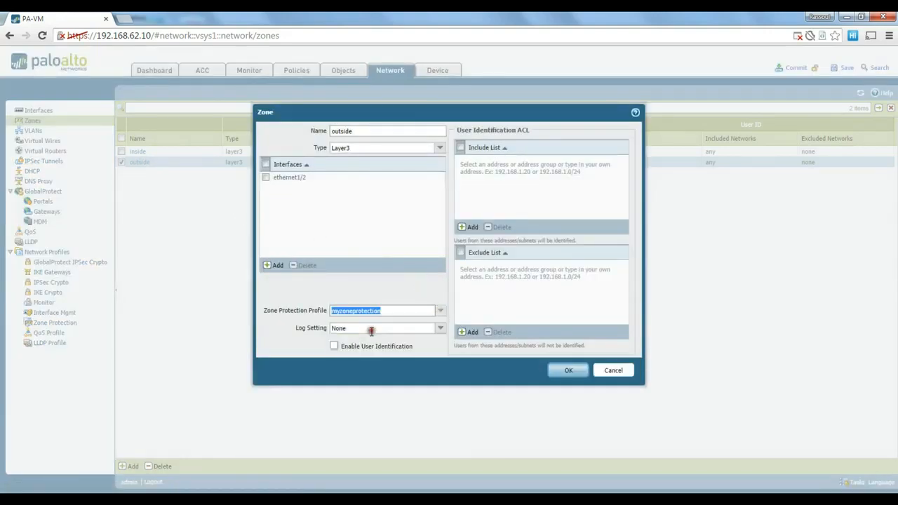
left_click(569, 373)
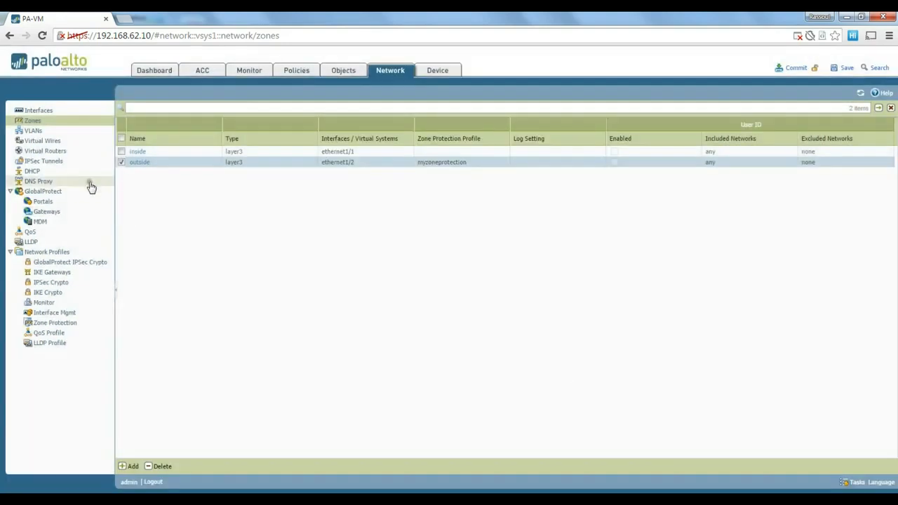
left_click(137, 153)
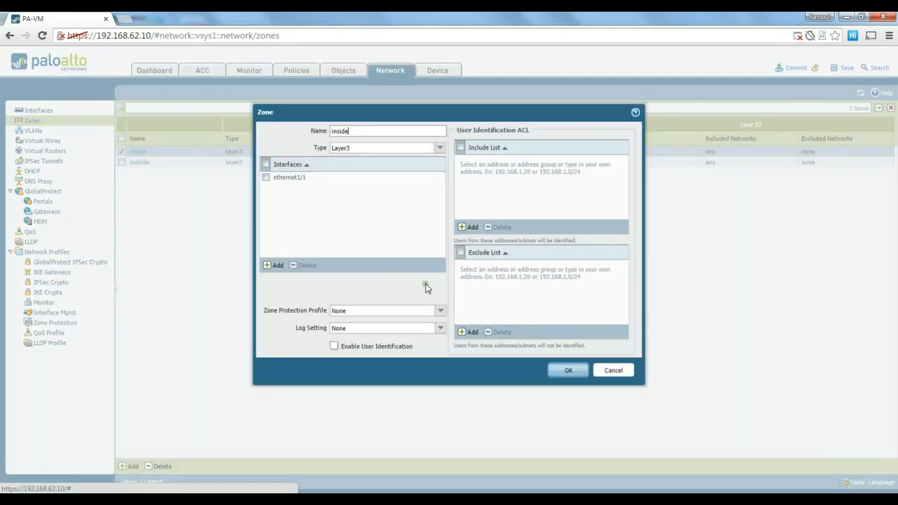
left_click(441, 311)
left_click(395, 335)
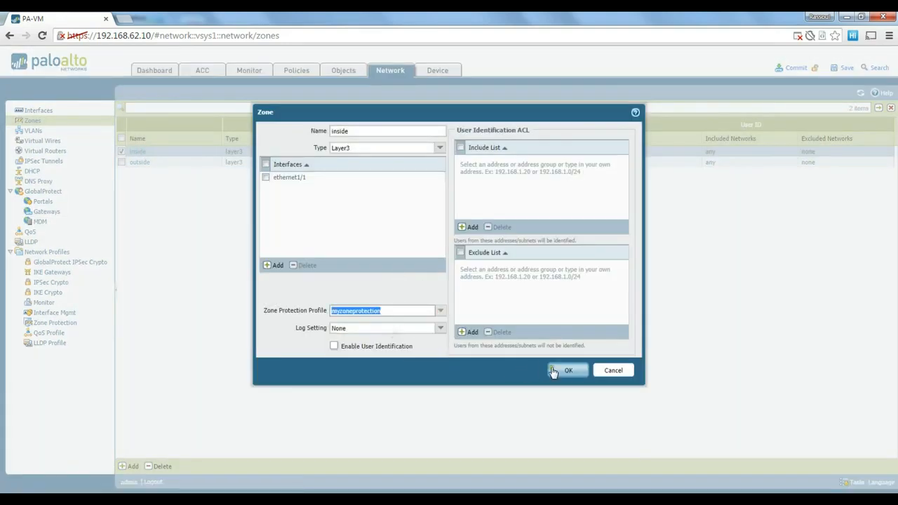
left_click(565, 371)
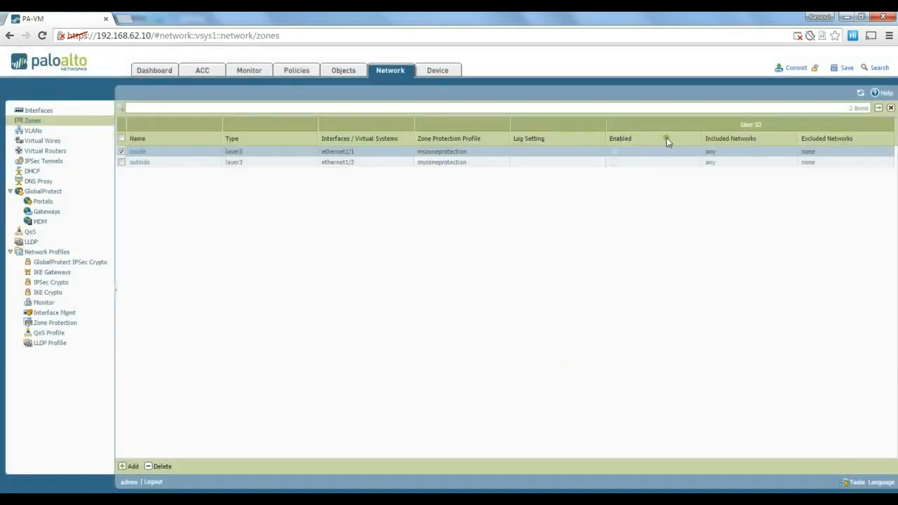
- Commit the zone protection changes and close the successful commit result
left_click(795, 68)
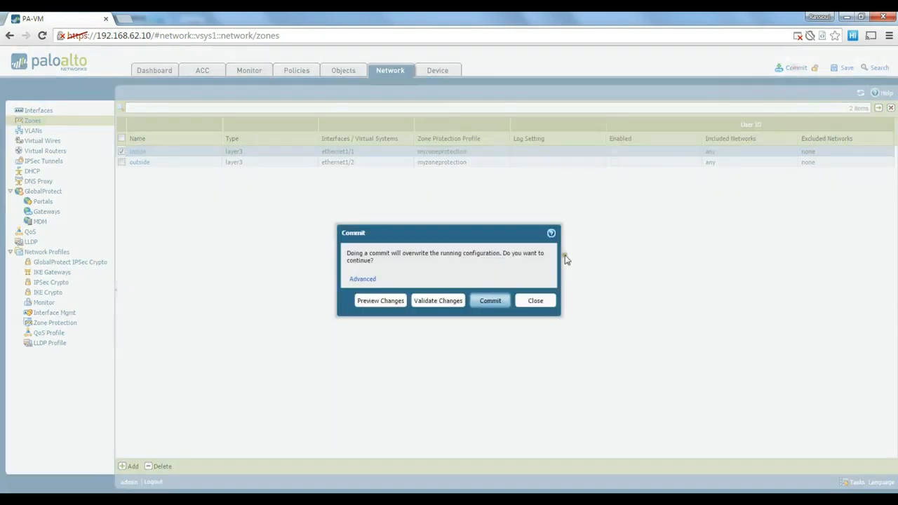
left_click(490, 301)
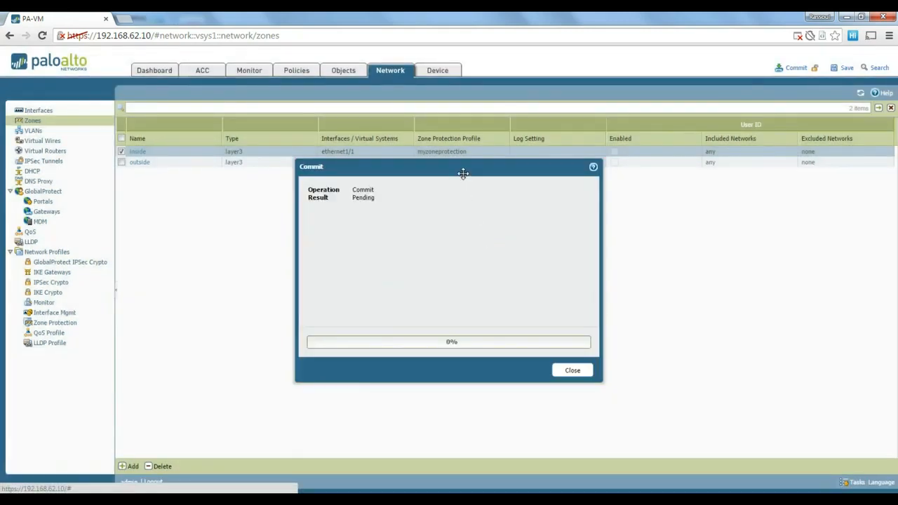
left_click_drag(463, 173, 467, 164)
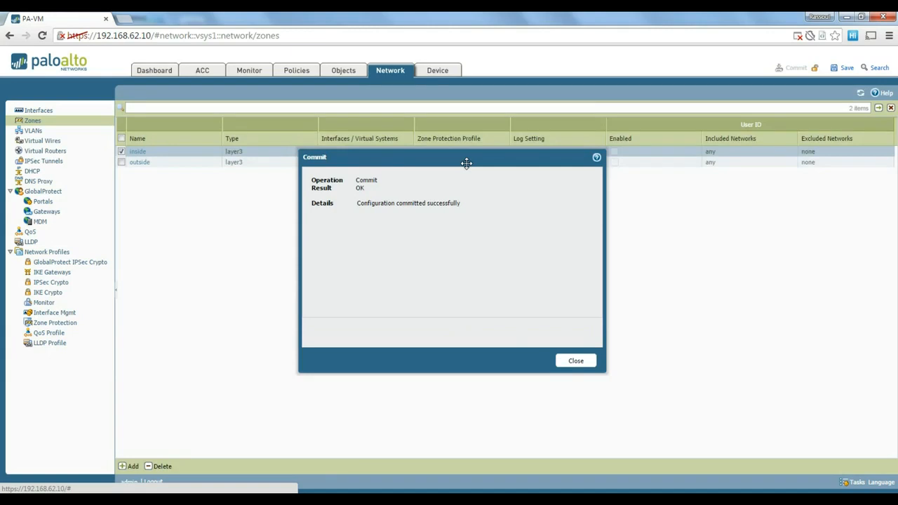
left_click(575, 361)
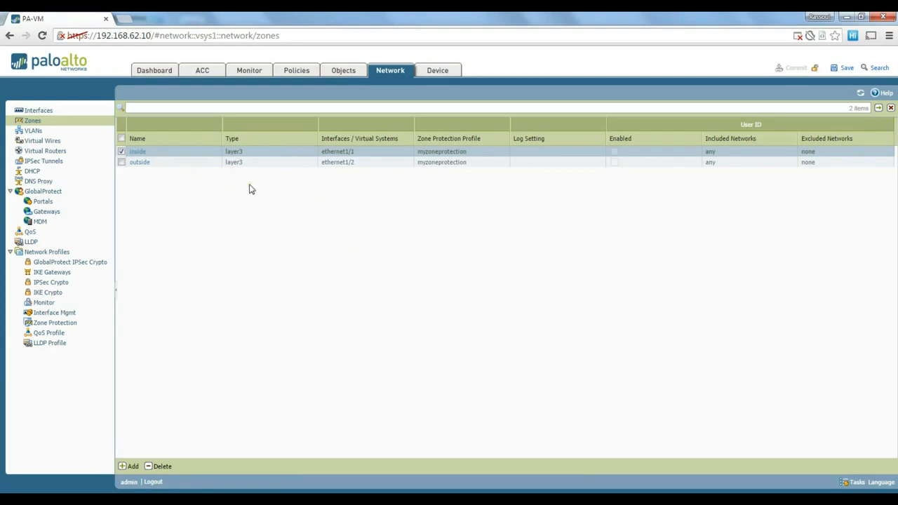
left_click(40, 172)
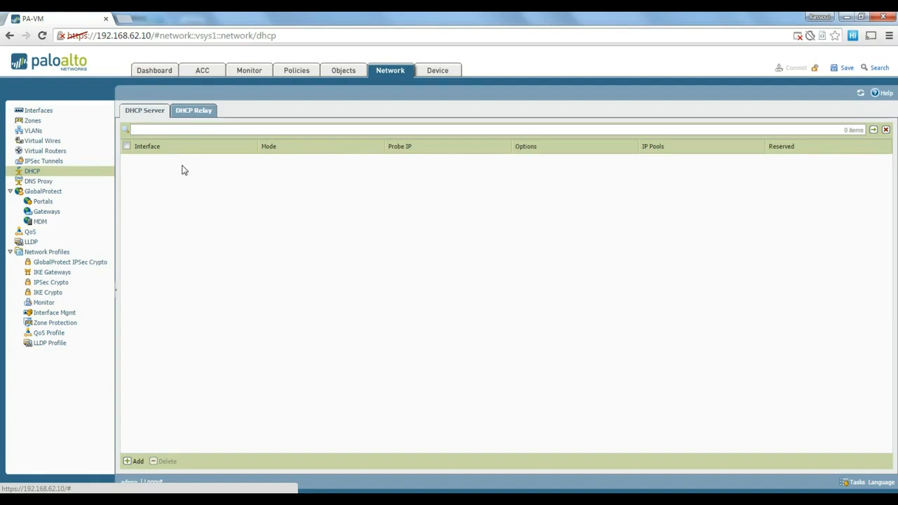
- Check the empty DHCP Relay tab, then return to the DHCP Server list
left_click(206, 113)
left_click(139, 112)
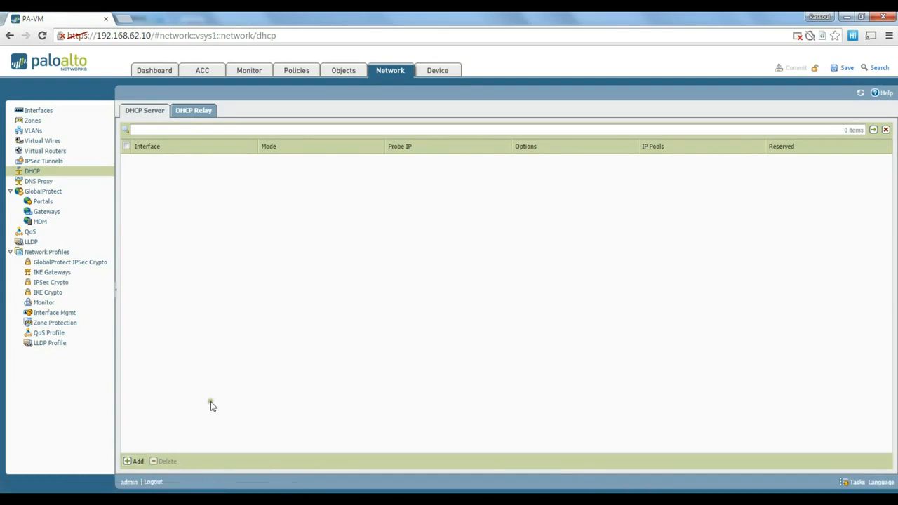
left_click(137, 463)
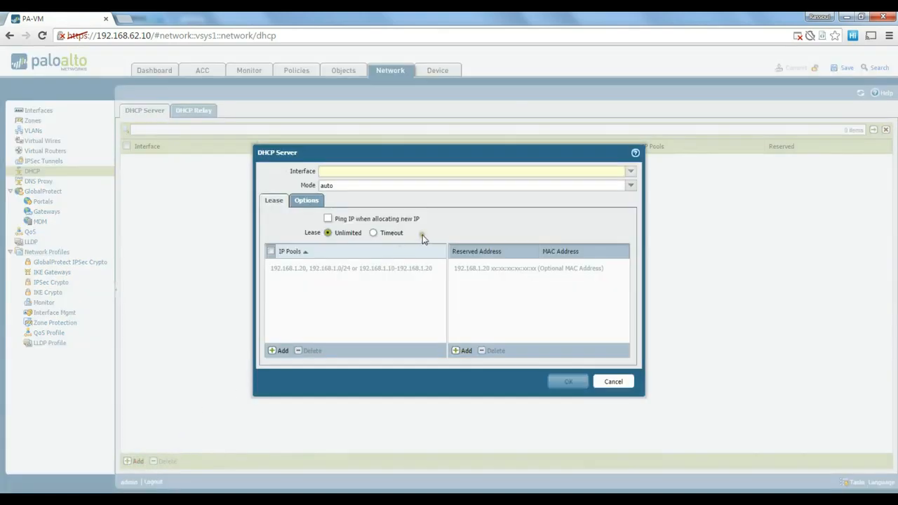
left_click_drag(395, 157, 386, 148)
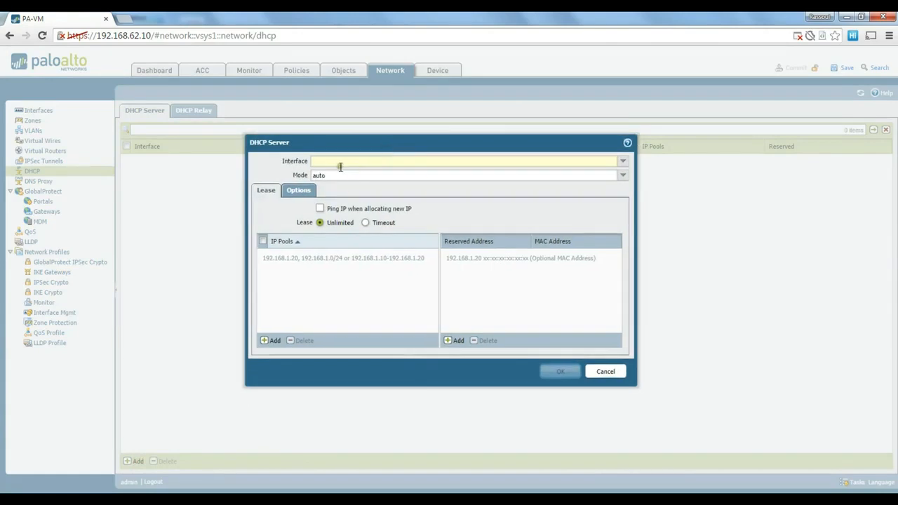
left_click(621, 163)
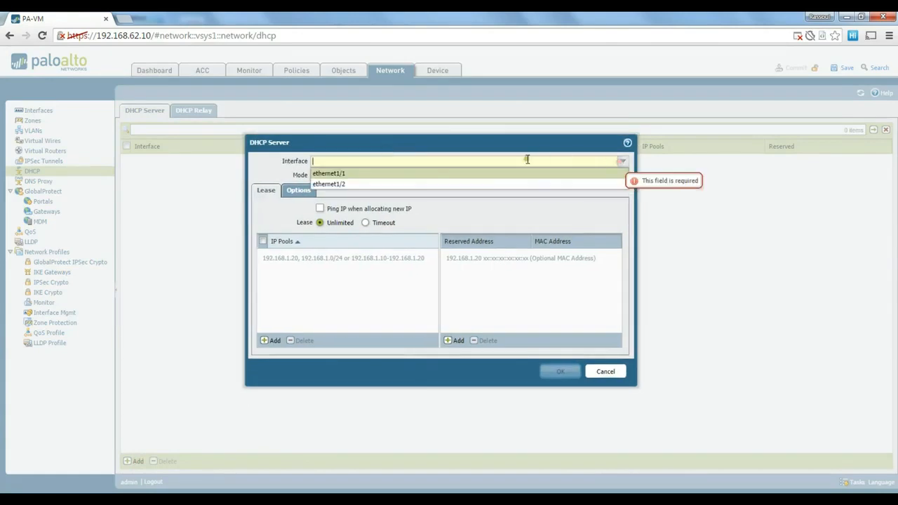
left_click(345, 174)
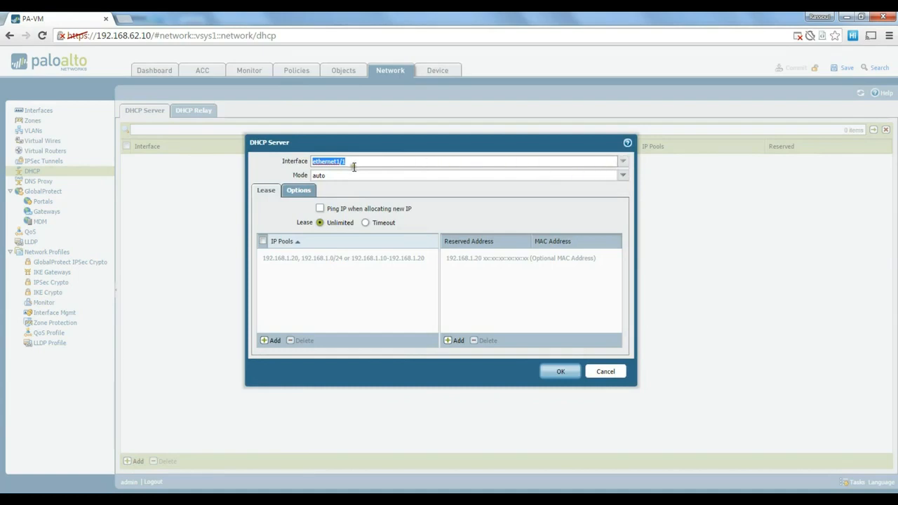
left_click(273, 340)
left_click(324, 300)
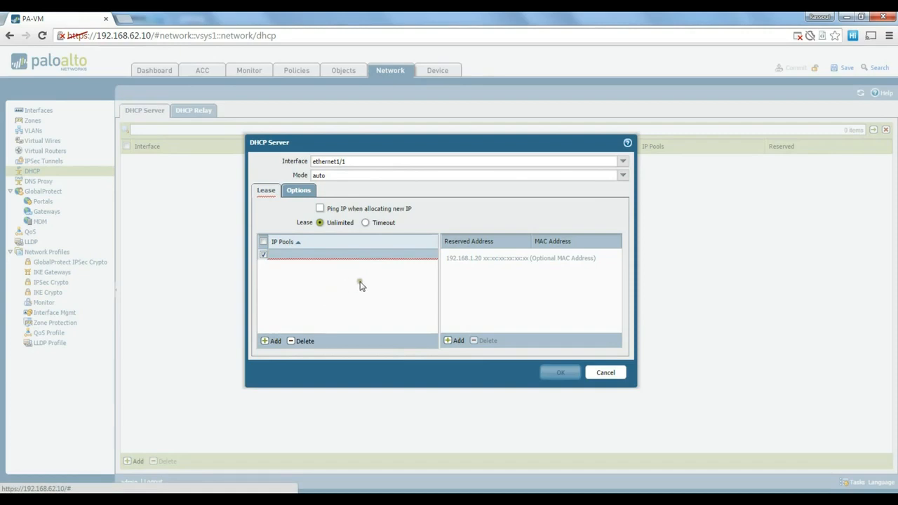
left_click(379, 263)
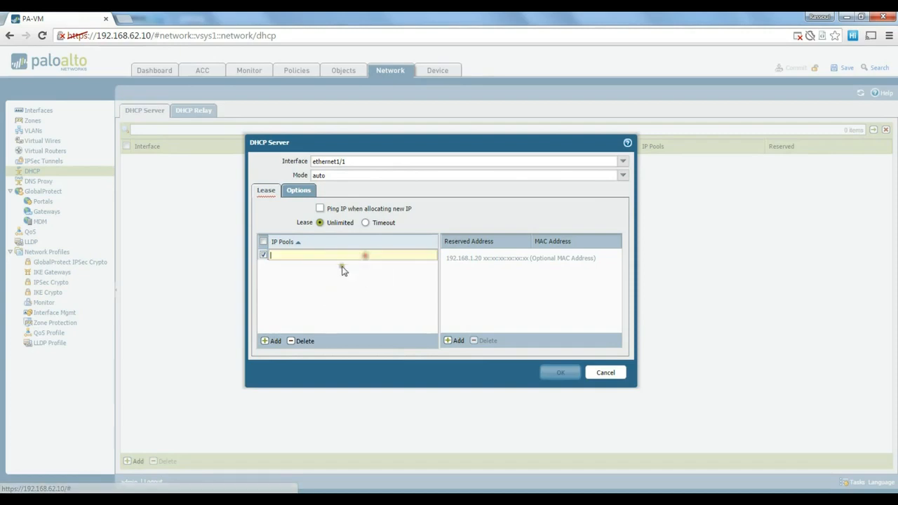
left_click(308, 343)
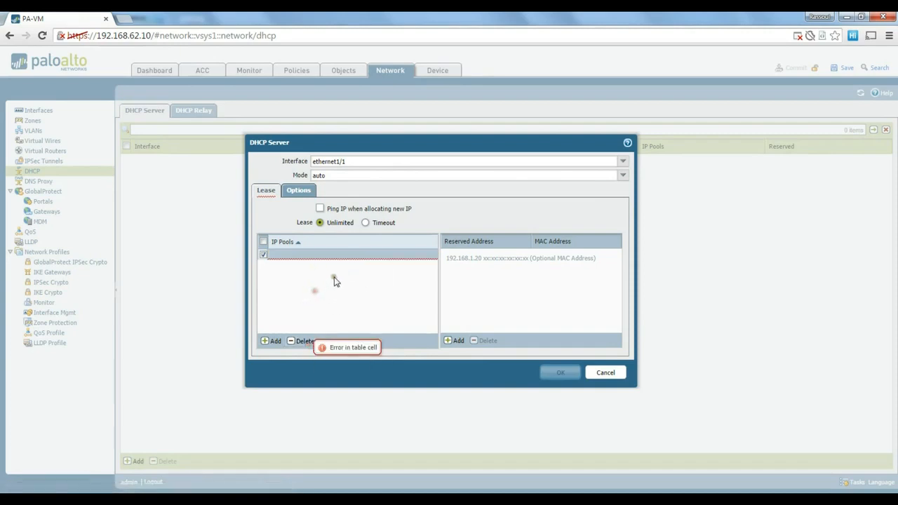
left_click(304, 342)
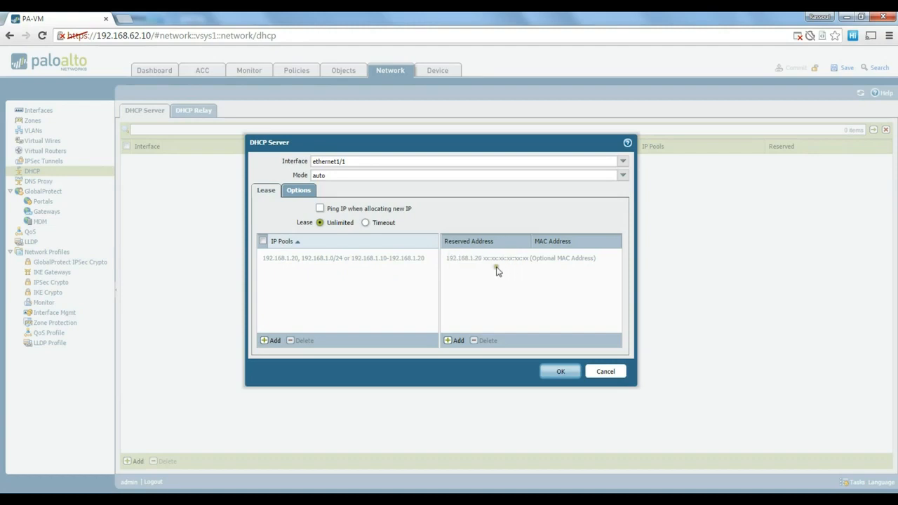
left_click(299, 194)
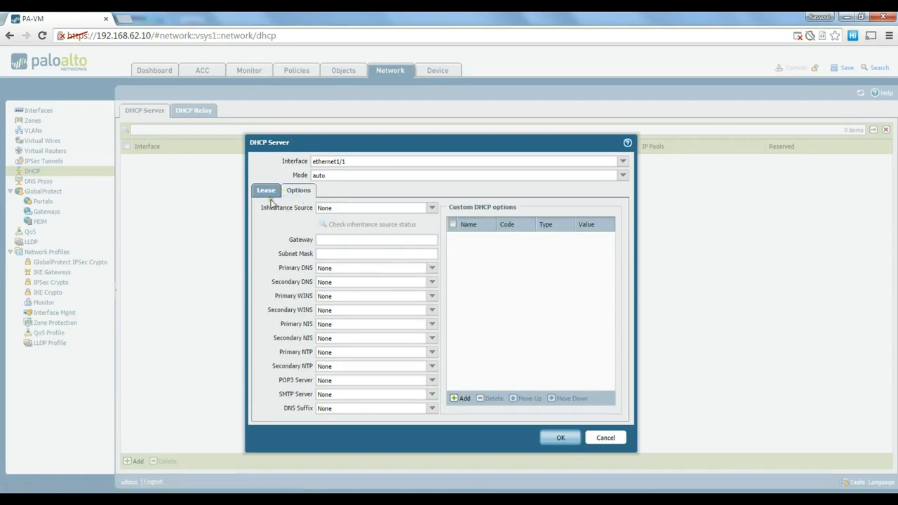
left_click(266, 192)
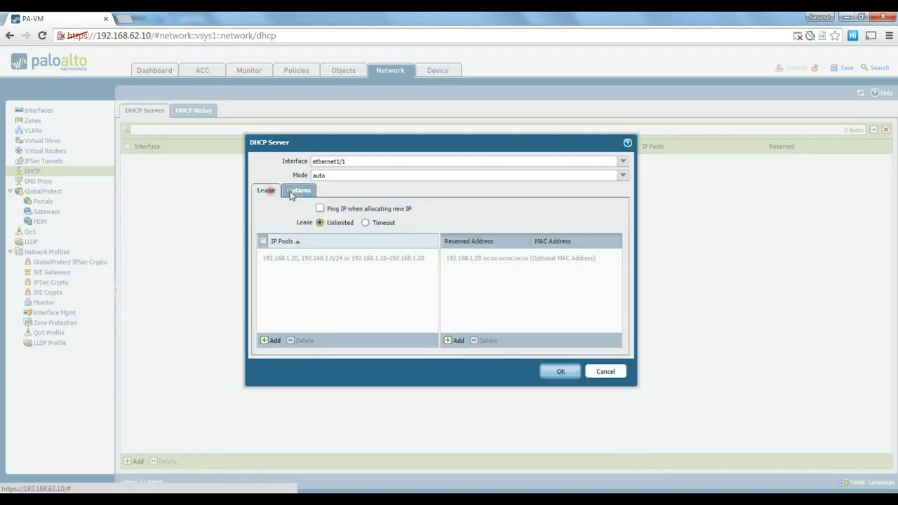
left_click(596, 370)
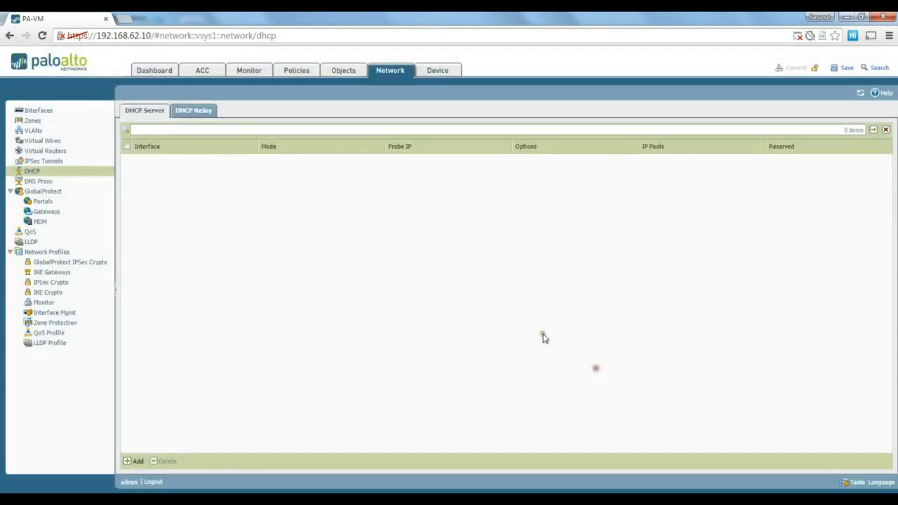
- Switch to the DHCP Relay list and start a new relay entry, then cancel it unsaved
left_click(208, 114)
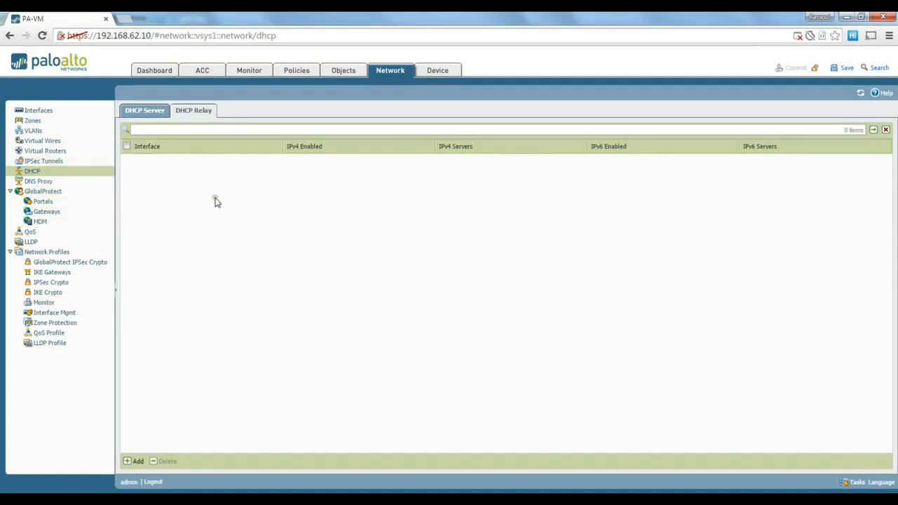
left_click(142, 461)
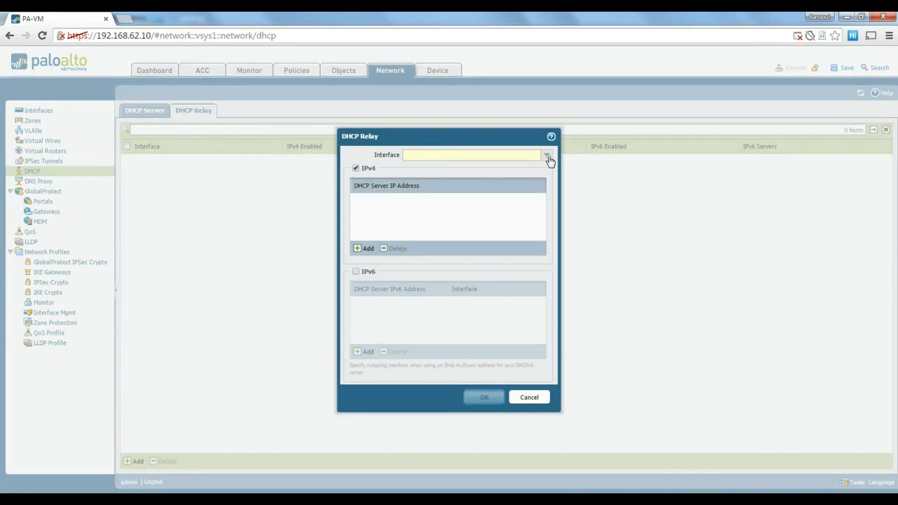
left_click(530, 398)
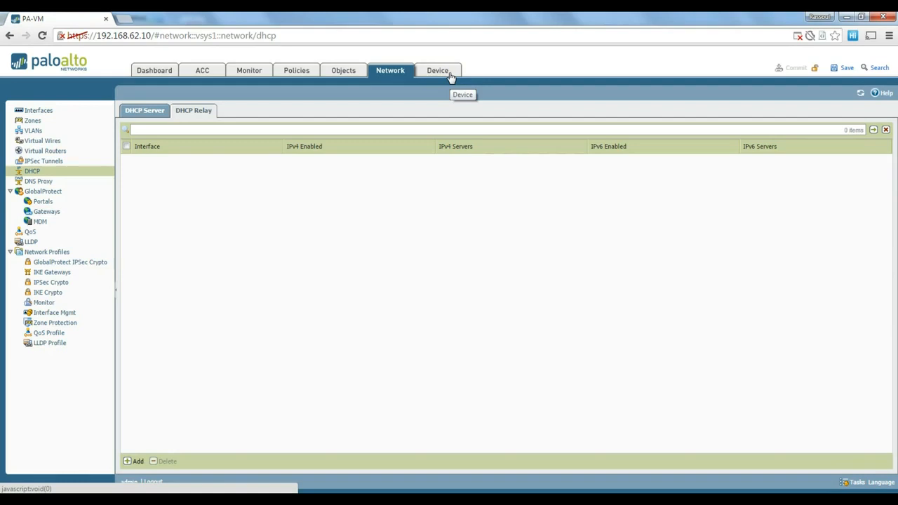
- Go to Device > Setup > Services and check the primary DNS server 192.168.1.2
left_click(449, 73)
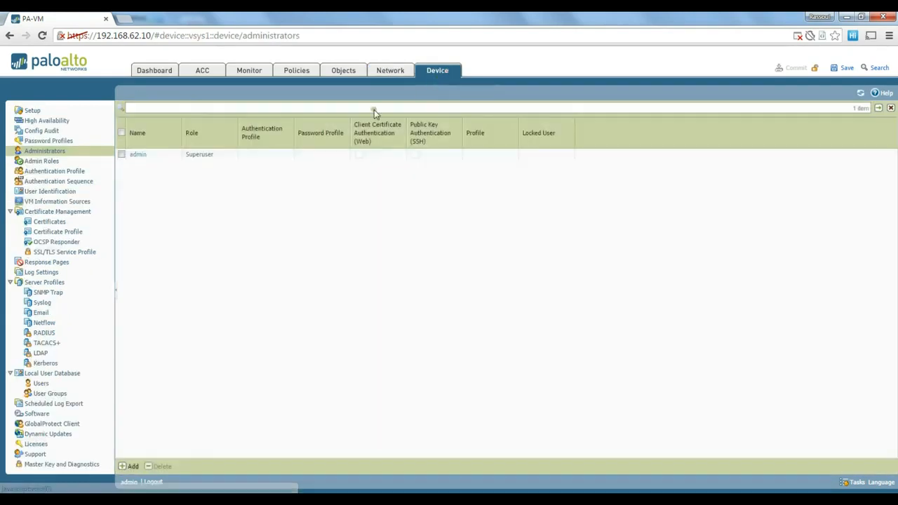
left_click(32, 112)
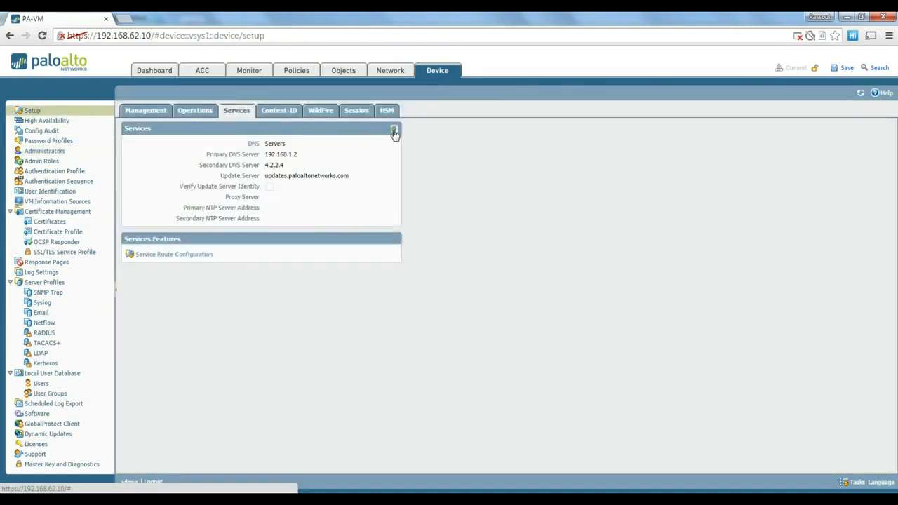
left_click_drag(301, 155, 263, 156)
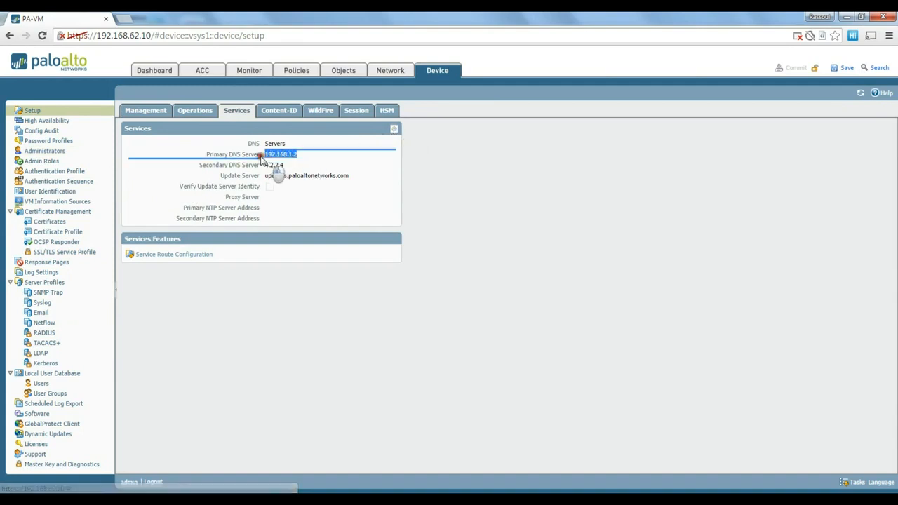
- Review the DNS and empty NTP tabs of the Services dialog, then cancel without changes
left_click(393, 128)
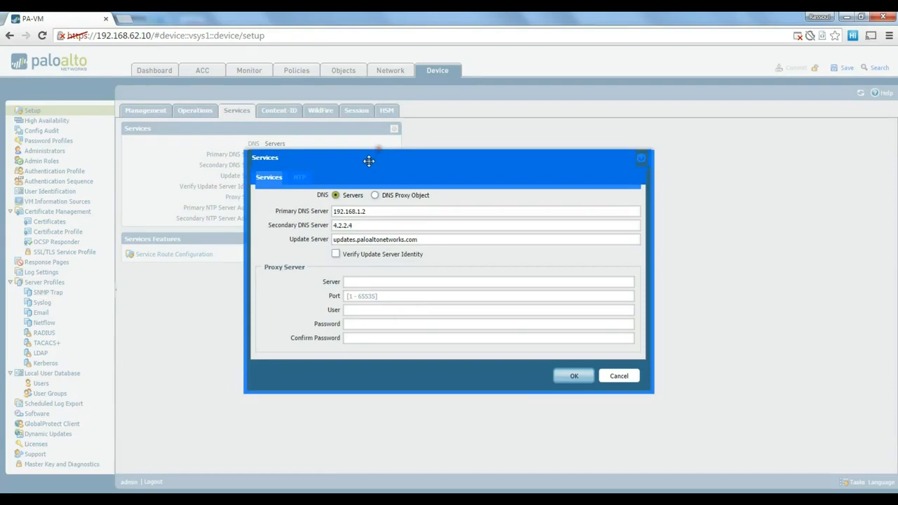
left_click_drag(374, 164, 376, 166)
left_click(269, 179)
left_click(302, 178)
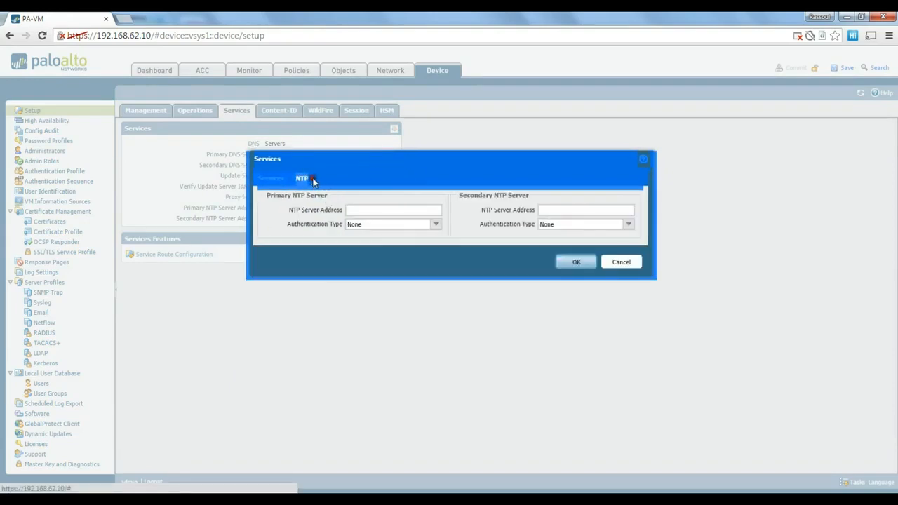
left_click(271, 178)
left_click(429, 168)
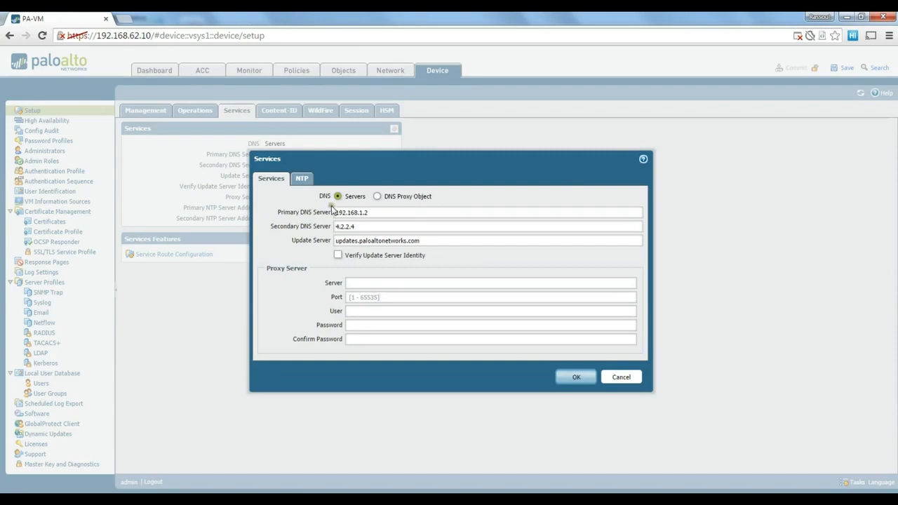
left_click(623, 379)
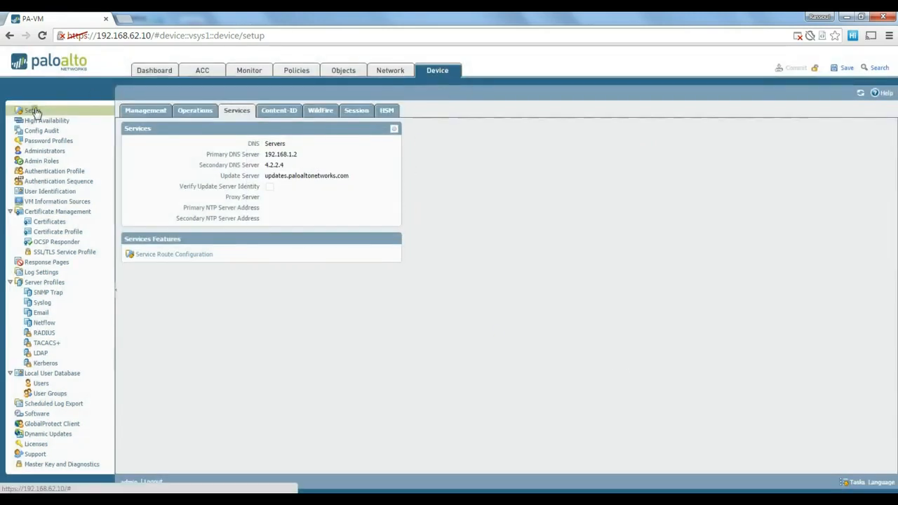
- Recheck the Services dialog's DNS and NTP tabs, cancel unchanged, and return to Network DHCP
left_click(395, 129)
left_click_drag(372, 211, 333, 211)
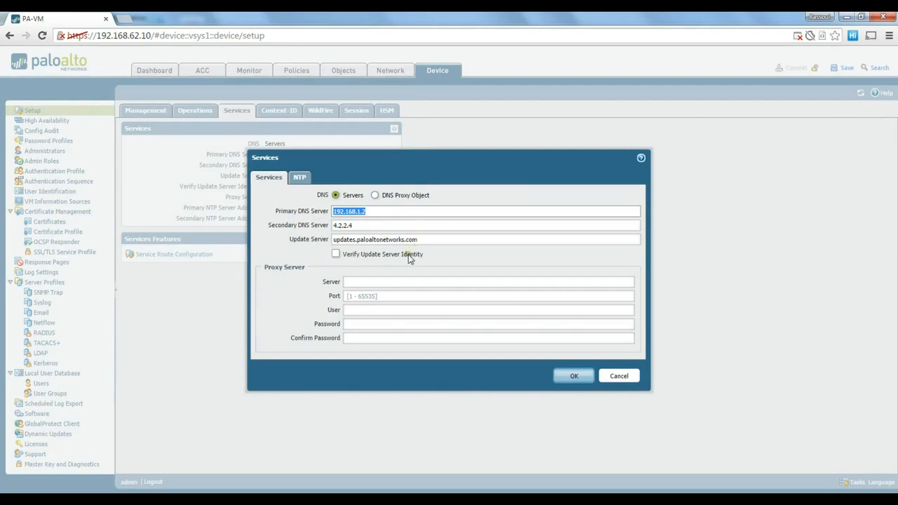
left_click(302, 178)
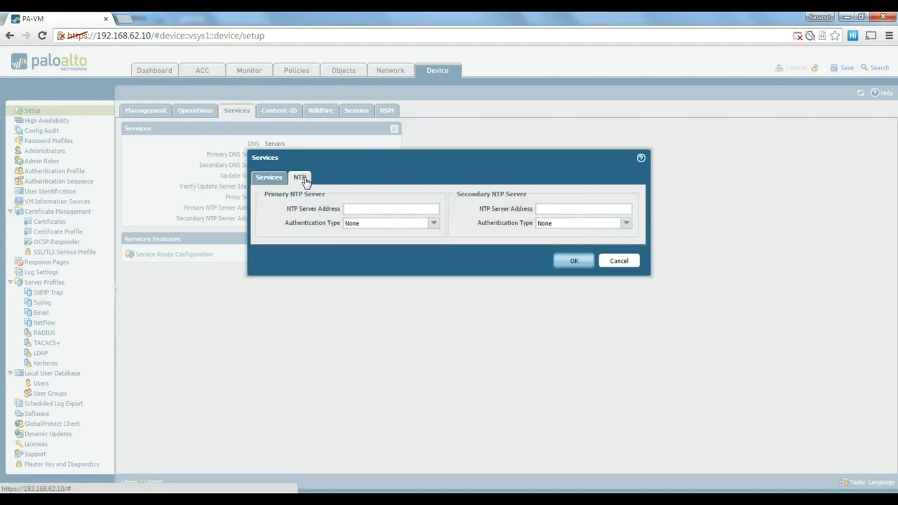
left_click(269, 178)
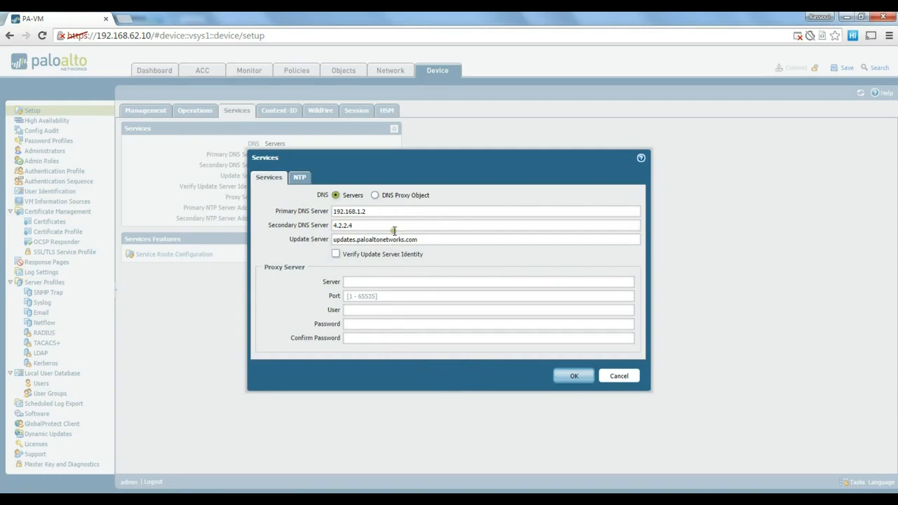
left_click_drag(390, 212, 324, 213)
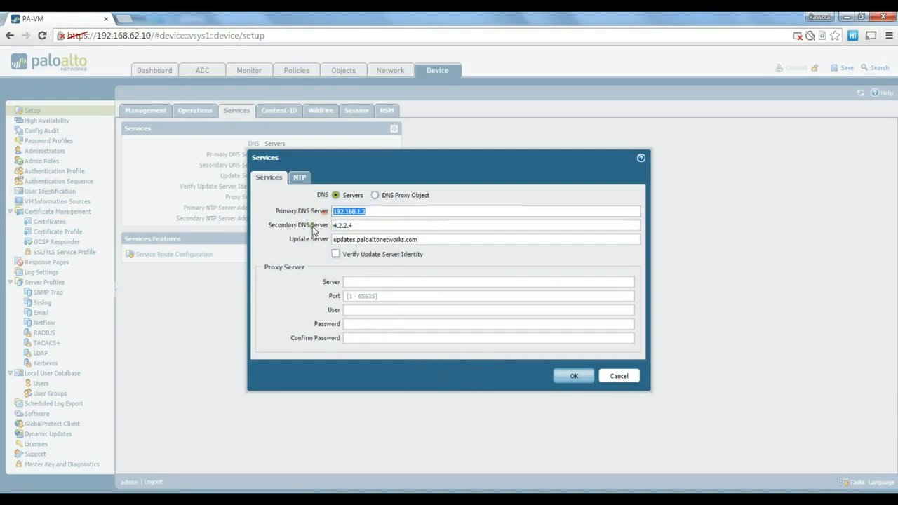
left_click(619, 377)
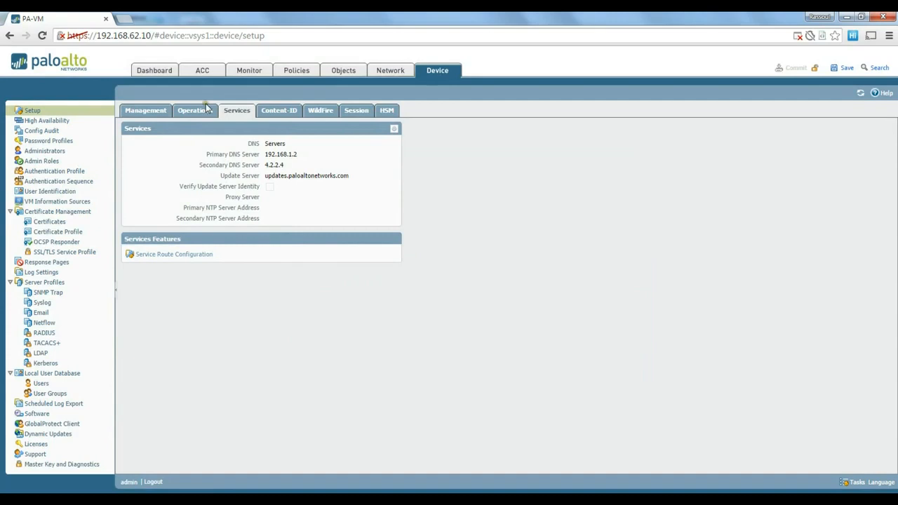
left_click(393, 73)
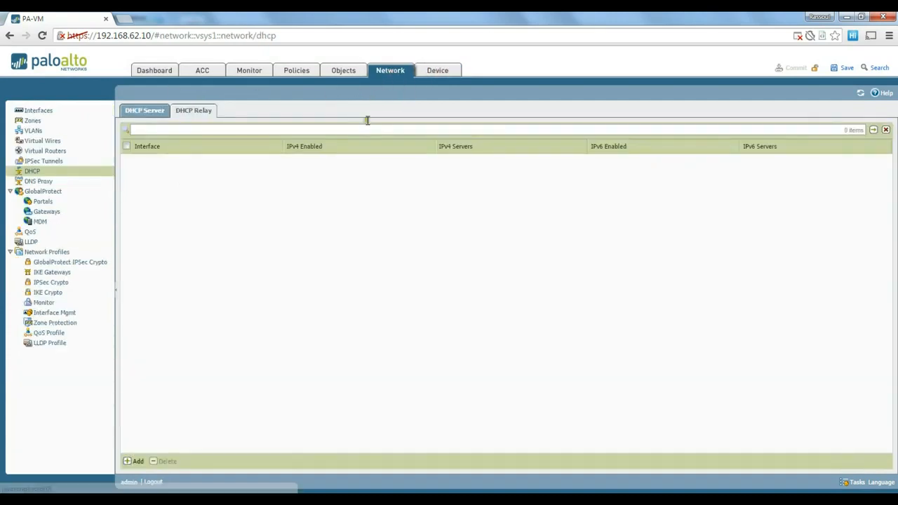